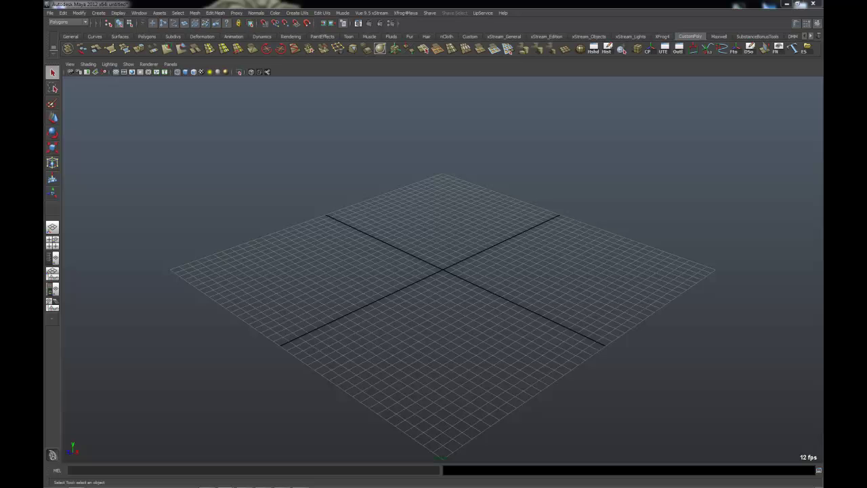
Step: Move the Windows Photo Viewer showing the grass render to the centre of the screen
drag(866, 147, 455, 62)
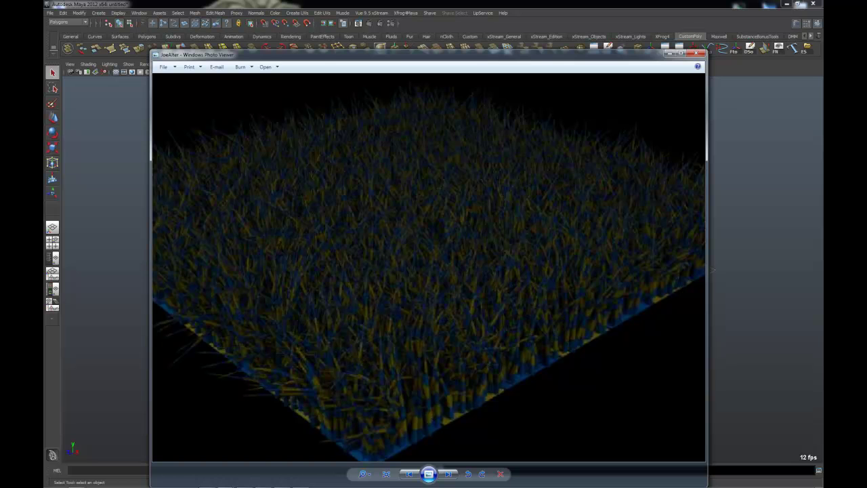
Step: View the second example render, close the 'hair works' viewer, and move the other viewer off screen
drag(824, 65, 454, 46)
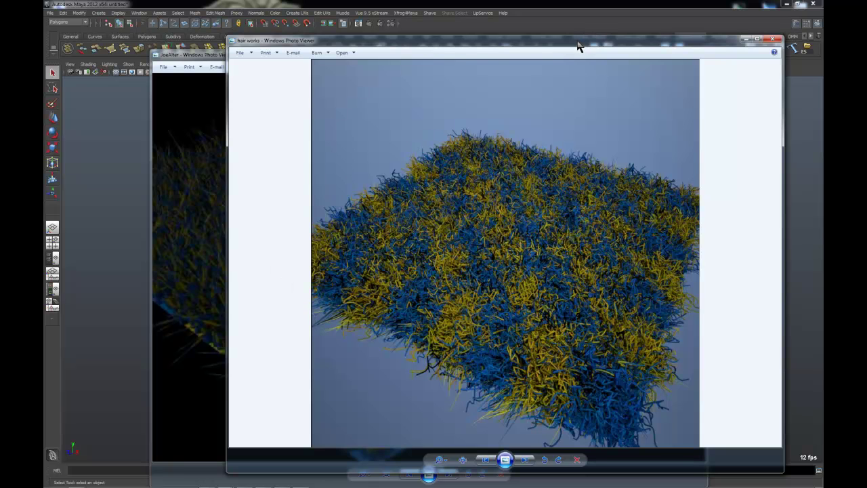
drag(581, 42, 840, 62)
key(alt+F4)
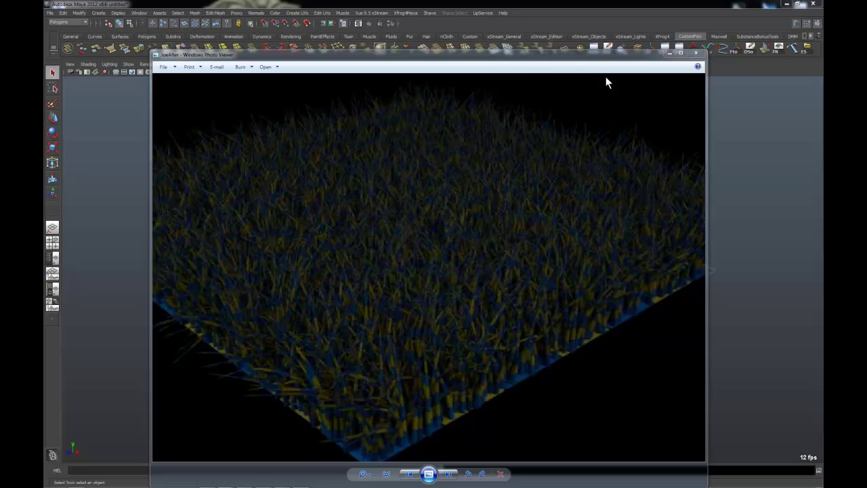
drag(540, 59, 866, 129)
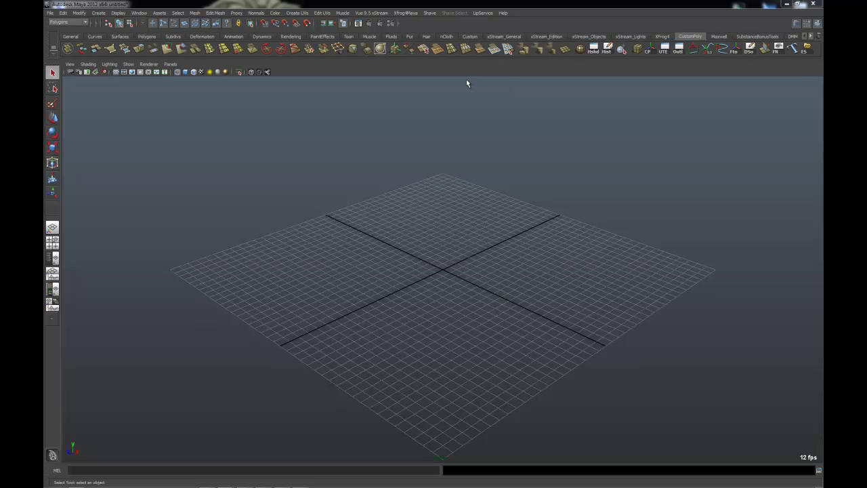
Step: Set the scene's renderer to Maxwell Render in Render Settings
click(392, 26)
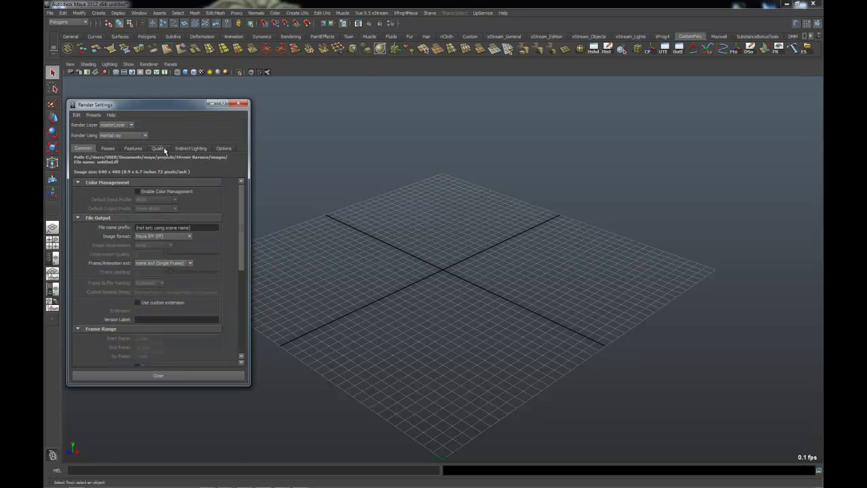
click(144, 136)
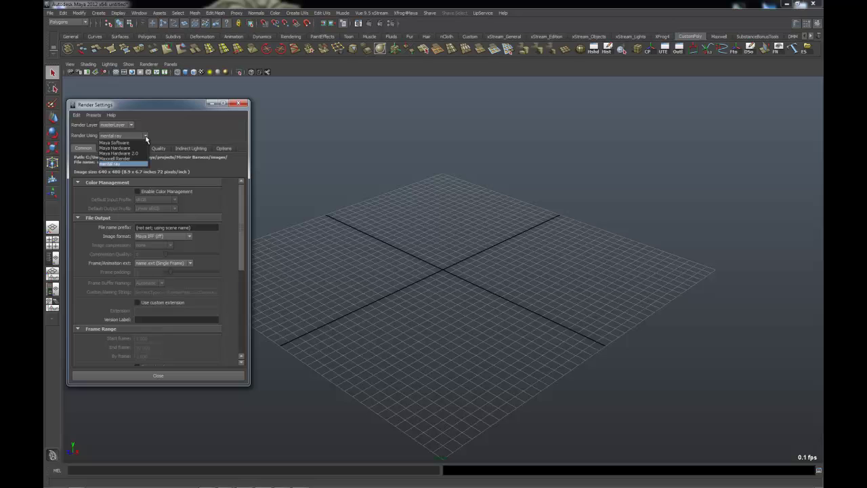
click(134, 158)
click(241, 104)
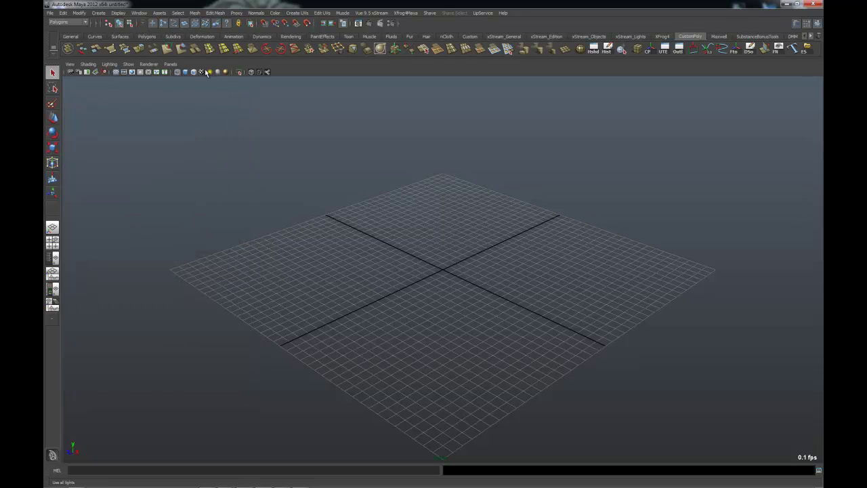
Step: Check in the Plug-in Manager that shaveNode.mll is loaded with auto-load
click(139, 13)
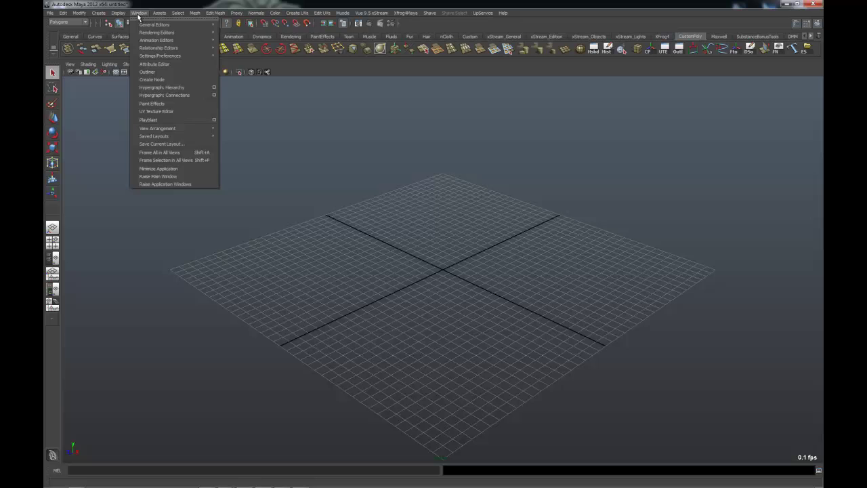
mouse_move(163, 55)
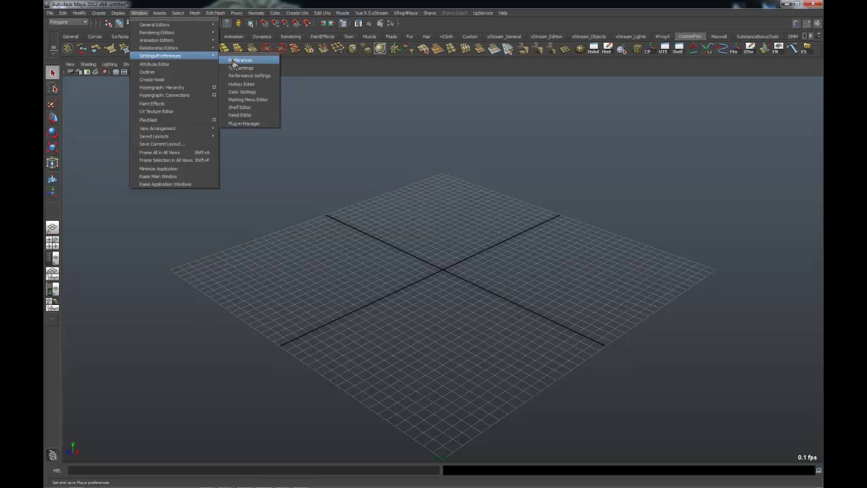
click(236, 124)
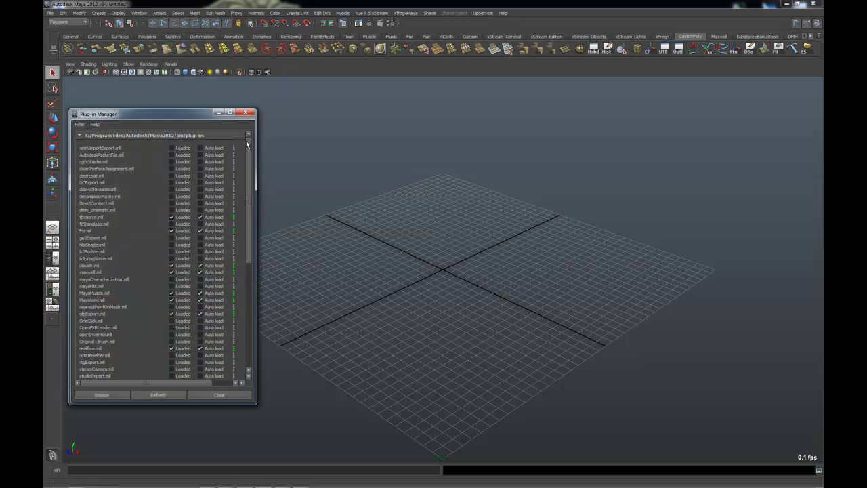
drag(248, 154, 249, 178)
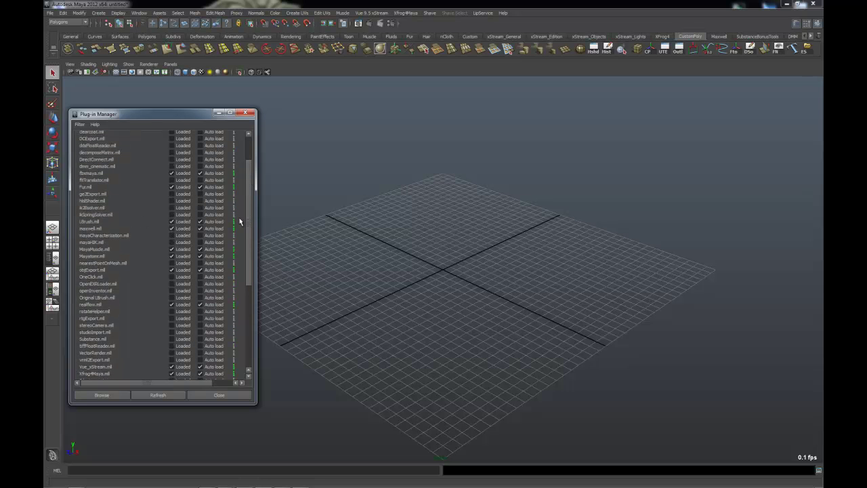
drag(246, 214, 250, 285)
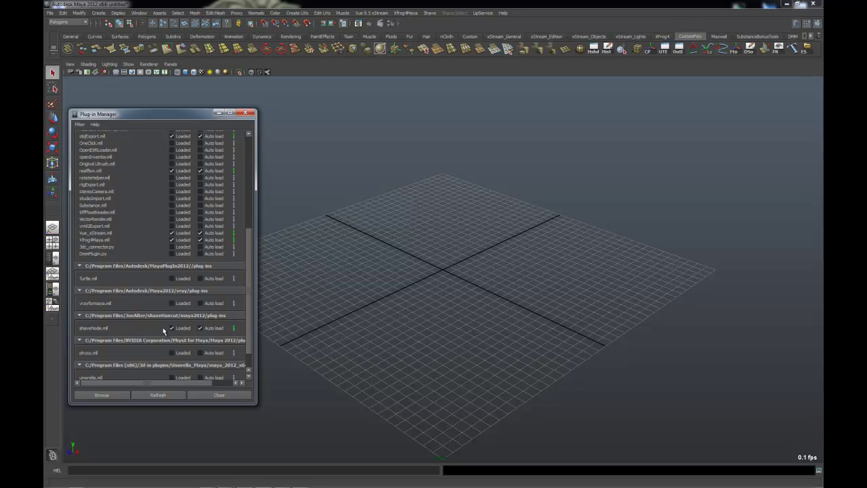
click(248, 114)
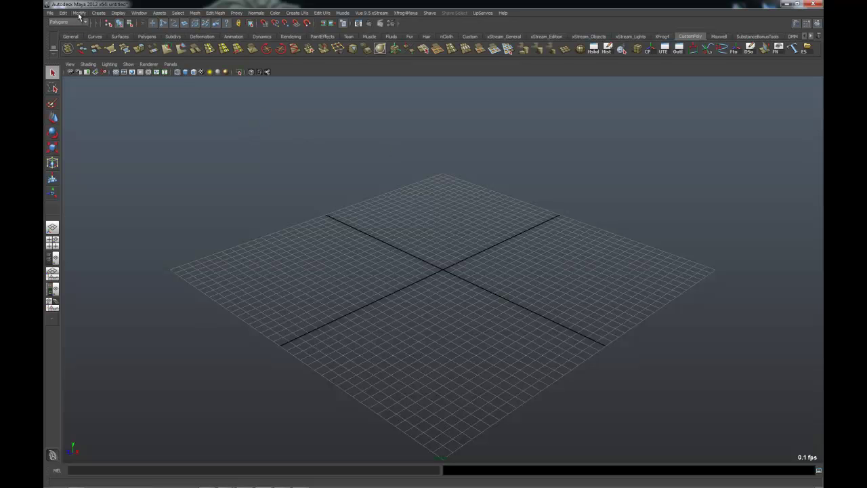
Step: Create a polygon plane drawn across the grid and display it smooth-shaded
click(99, 13)
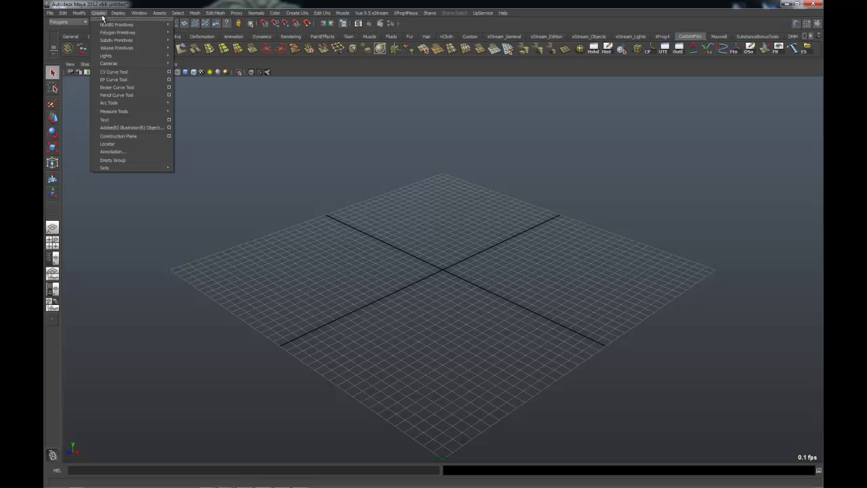
mouse_move(136, 33)
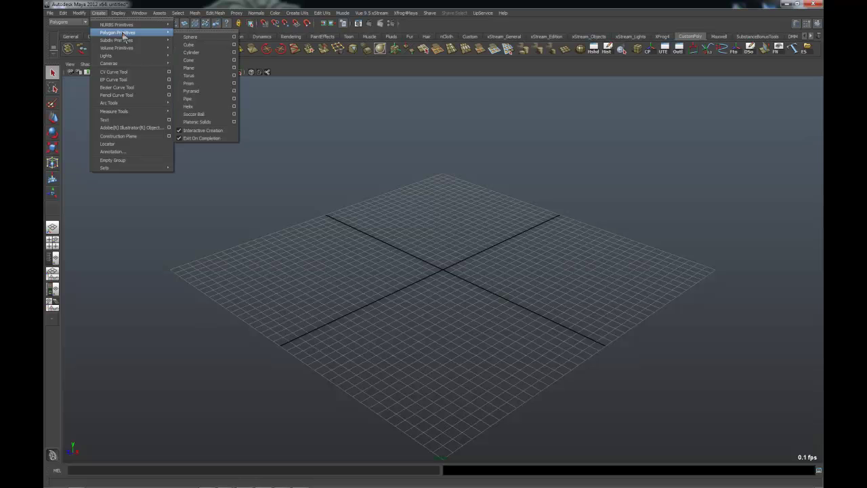
click(218, 70)
mouse_move(238, 266)
mouse_down()
mouse_move(527, 180)
mouse_move(635, 264)
mouse_up()
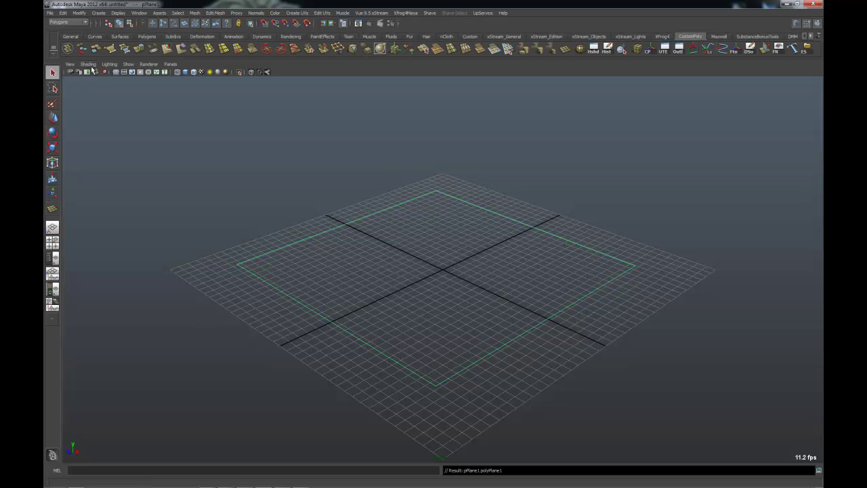
click(88, 64)
click(87, 83)
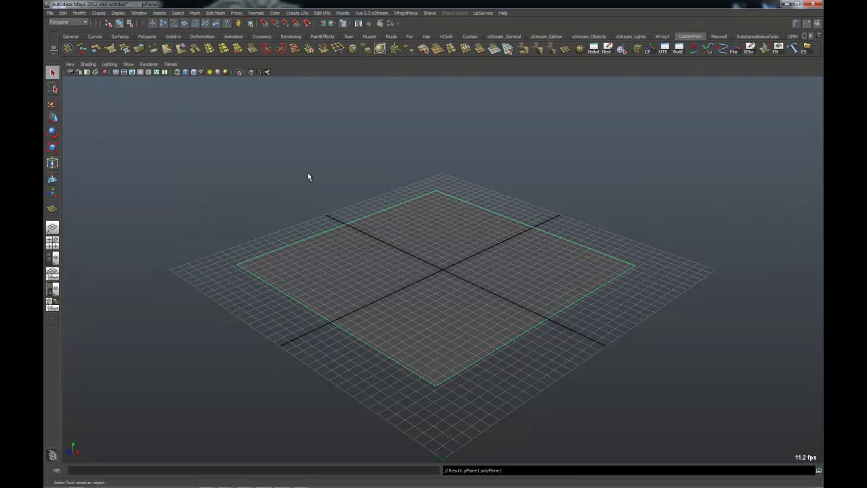
Step: Raise the plane along Y, hide the grid, and start creating new Shave hair
key(w)
drag(437, 239, 436, 214)
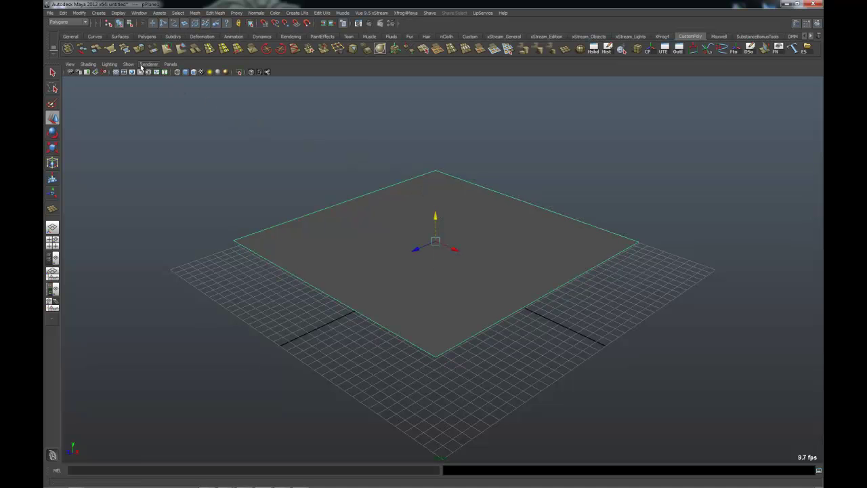
click(128, 64)
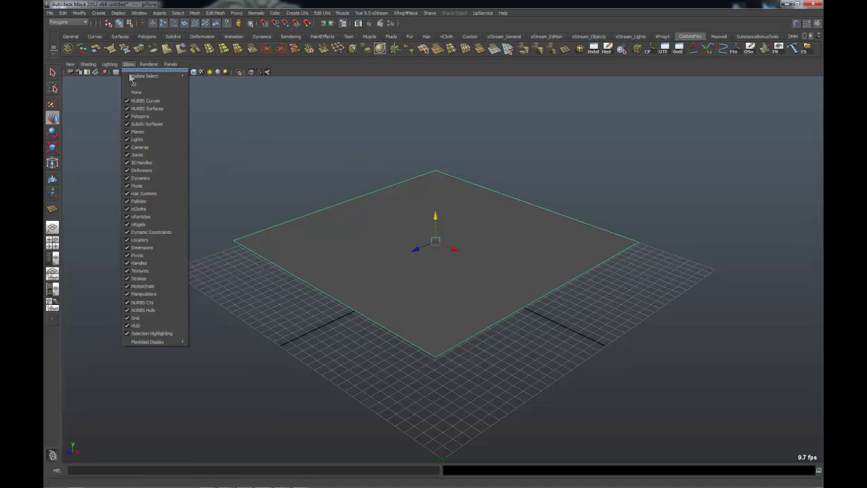
click(133, 318)
alt+drag(372, 147, 361, 167)
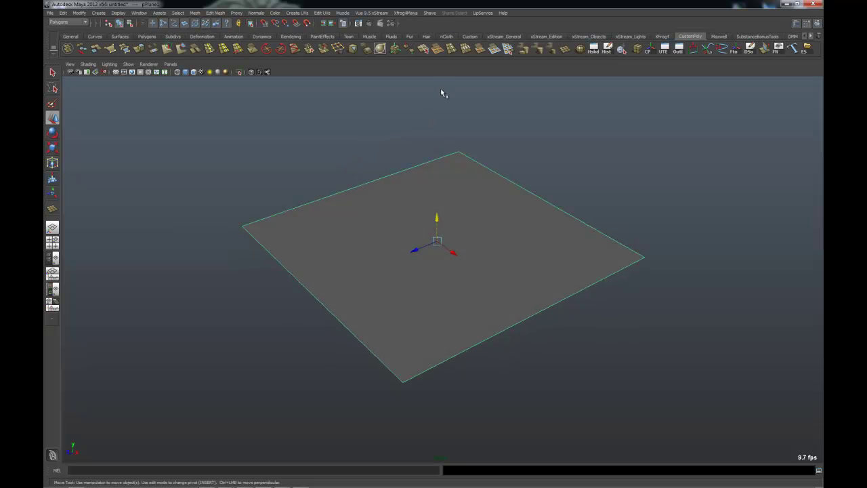
click(430, 13)
click(429, 26)
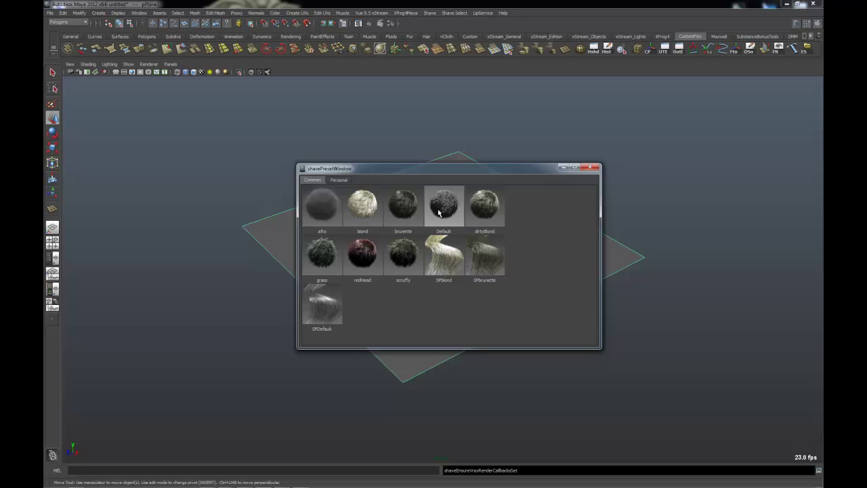
Step: Grow Default preset Shave hair on the plane and select shaveHairShape1
click(439, 212)
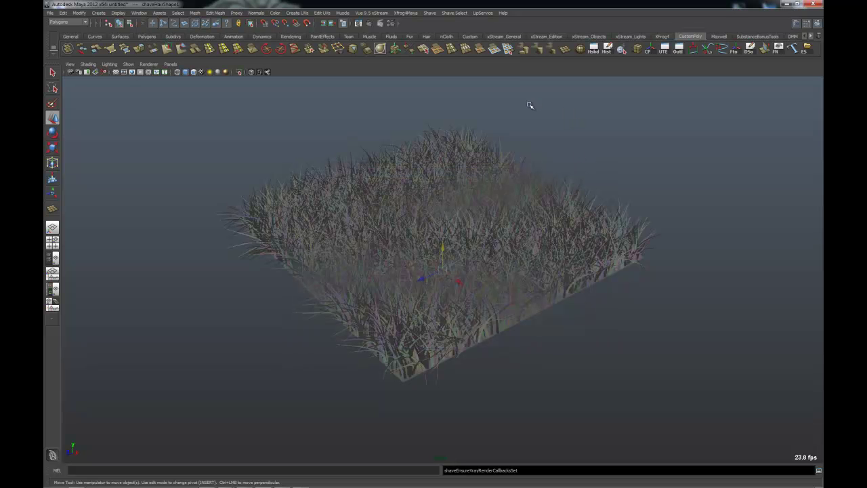
click(455, 13)
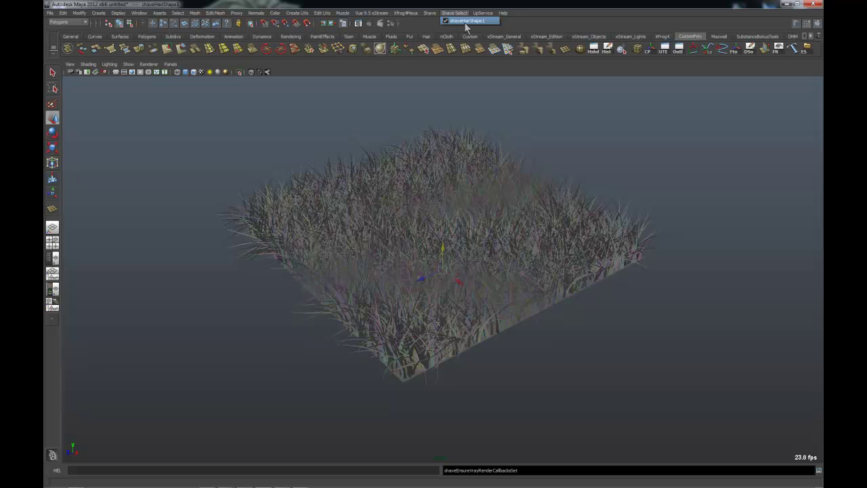
click(476, 21)
Step: Inspect shaveHair1 and its hair shape in the Outliner, then close it
click(119, 13)
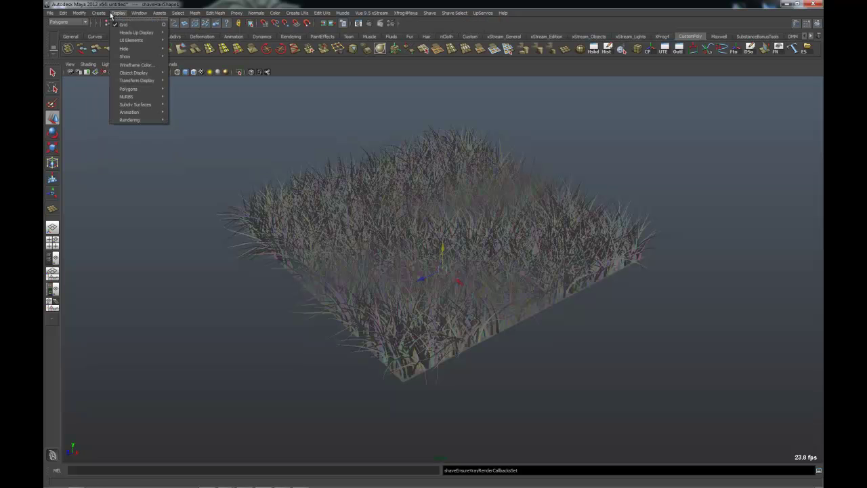
mouse_move(139, 12)
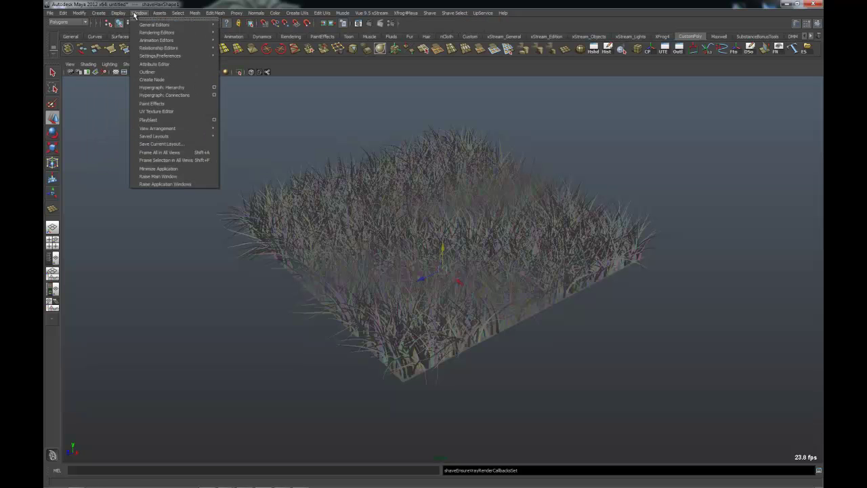
click(146, 76)
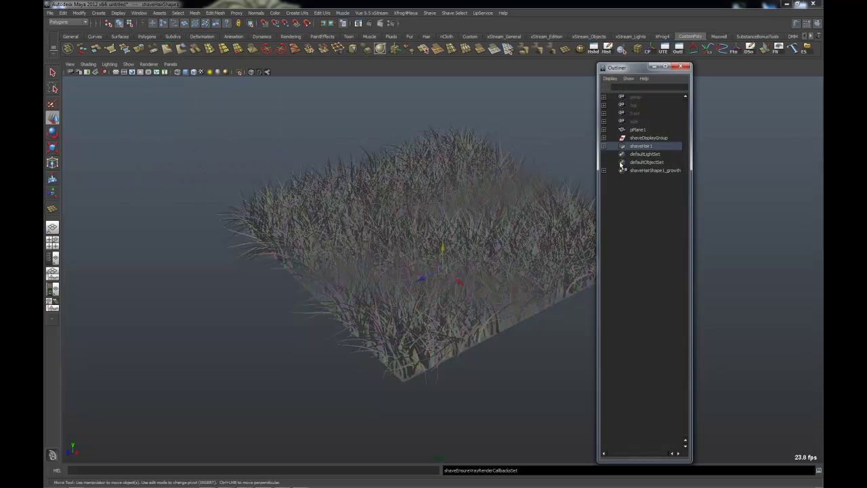
click(604, 146)
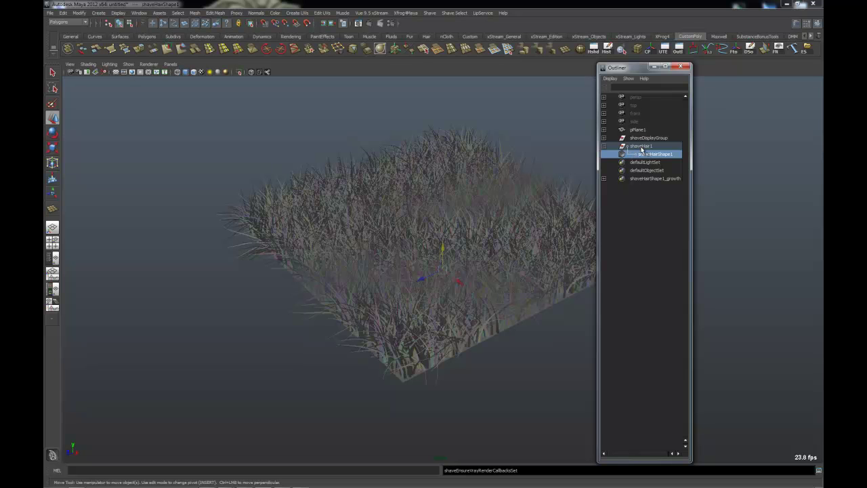
click(681, 66)
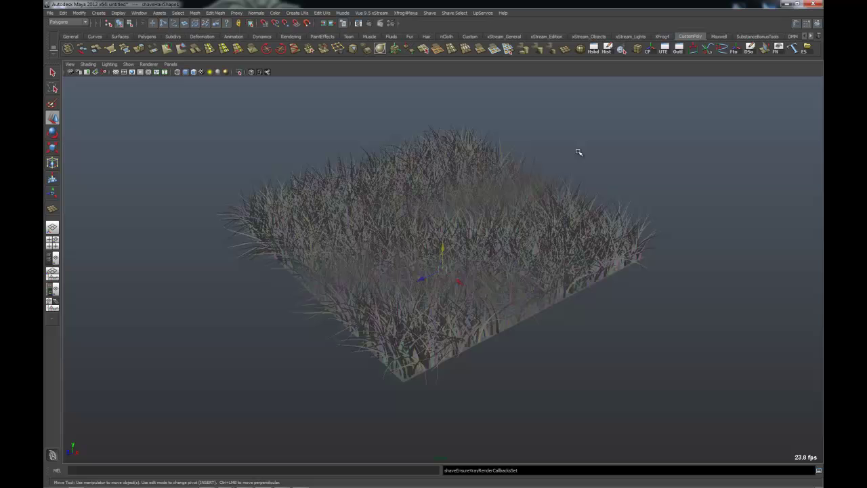
Step: In shaveHairShape1's attributes, set Hair Count 9433, lower Root Thickness, and expand Maxwell Render
key(ctrl+a)
drag(746, 28, 247, 36)
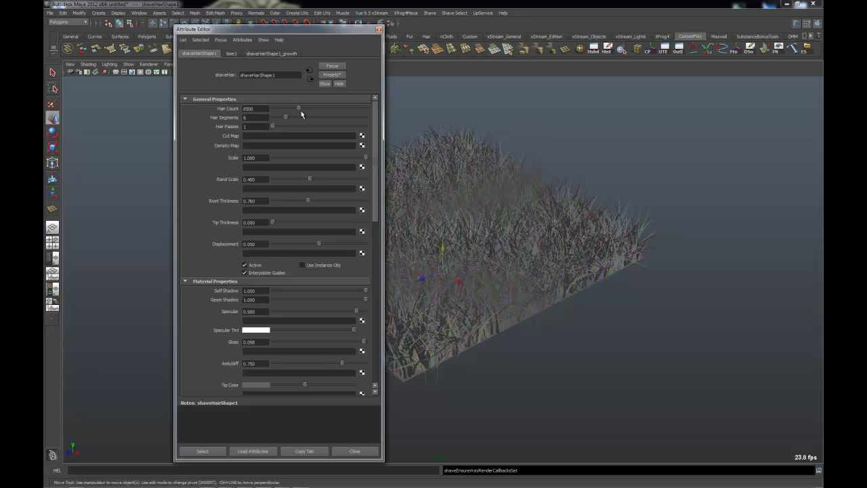
drag(298, 108, 302, 109)
drag(309, 202, 289, 202)
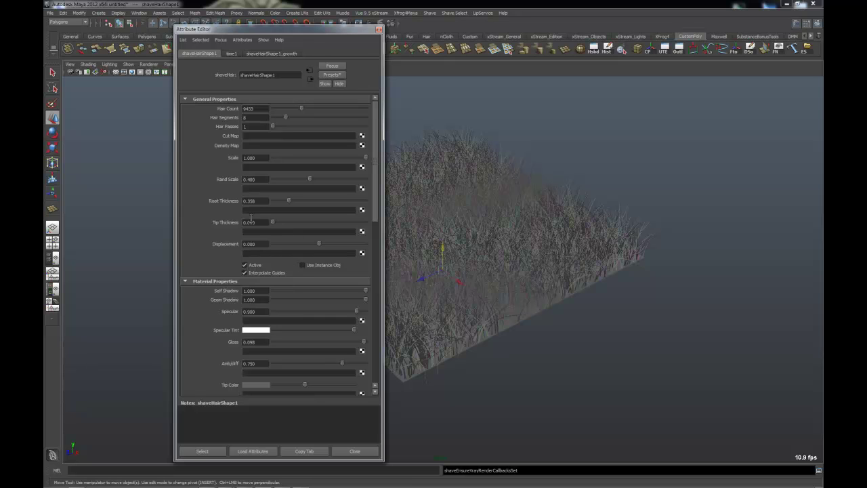
drag(377, 205, 379, 393)
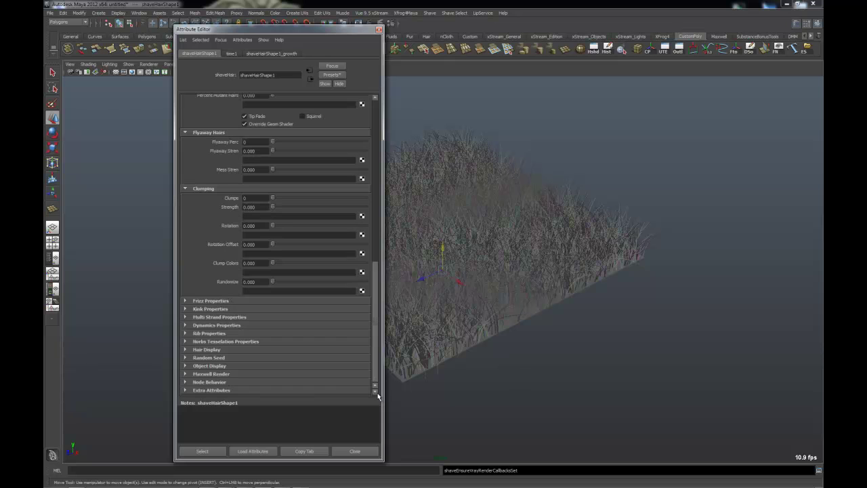
click(185, 374)
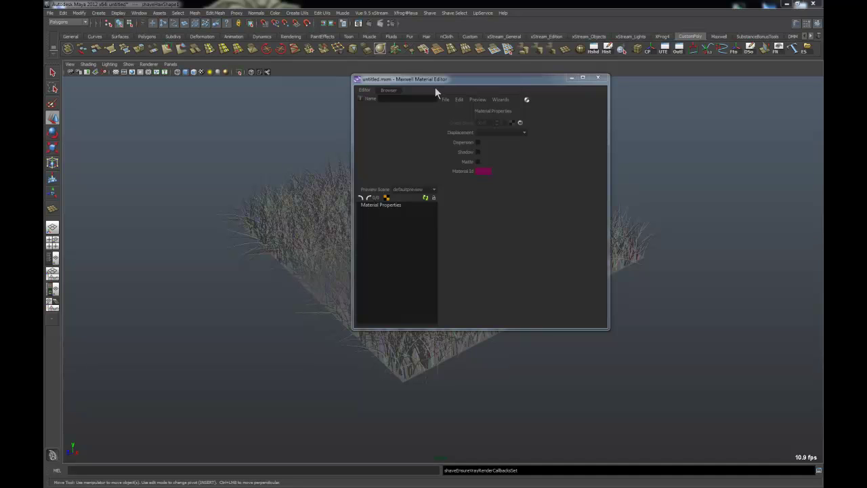
Step: Add Layer1 with a BSDF to untitled.mxm and attach an image texture to Reflectance 0
right_click(372, 212)
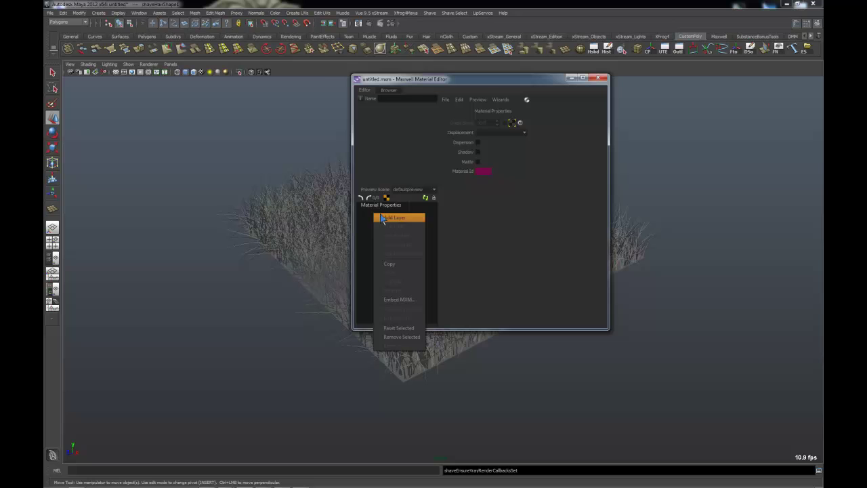
click(382, 218)
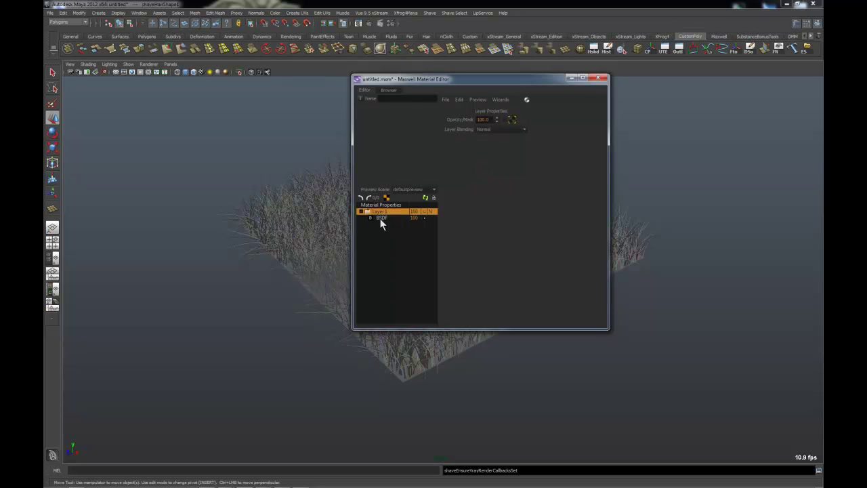
click(381, 218)
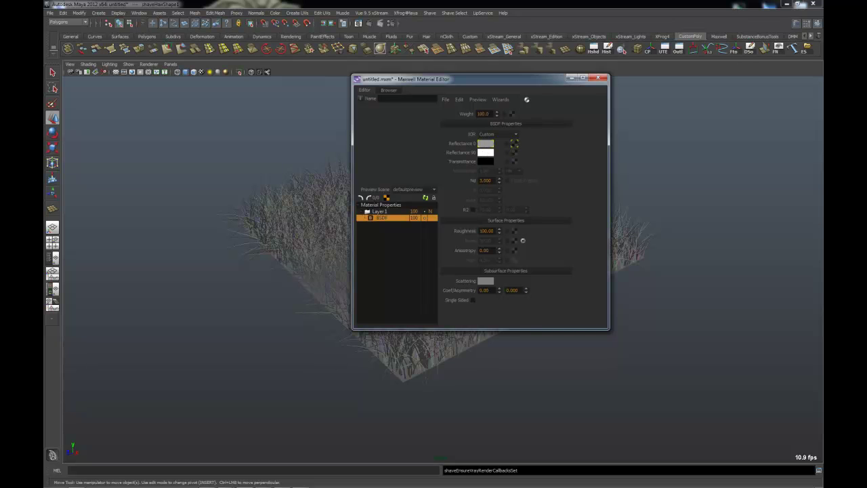
click(514, 143)
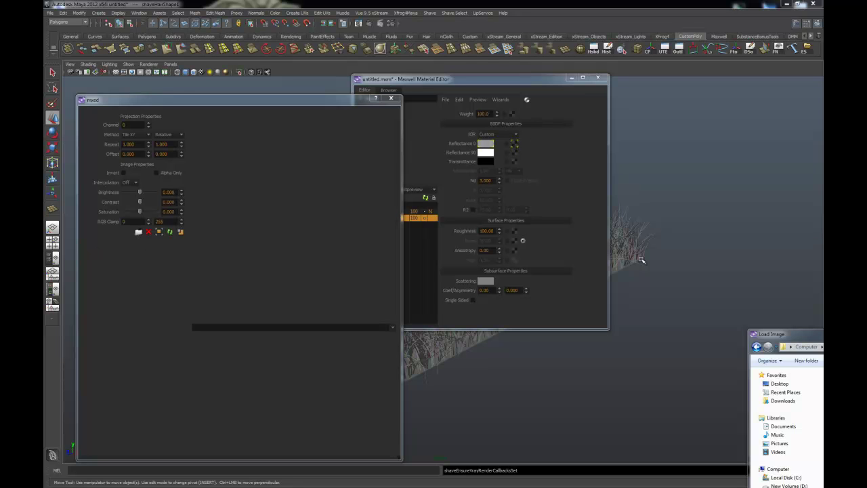
Step: Load grid_1k.01.tif as the Reflectance 0 texture
drag(807, 334, 206, 60)
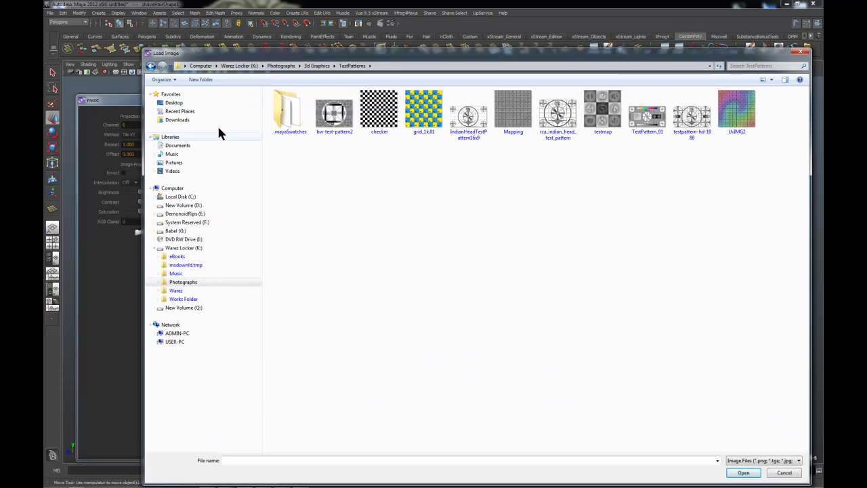
double_click(428, 129)
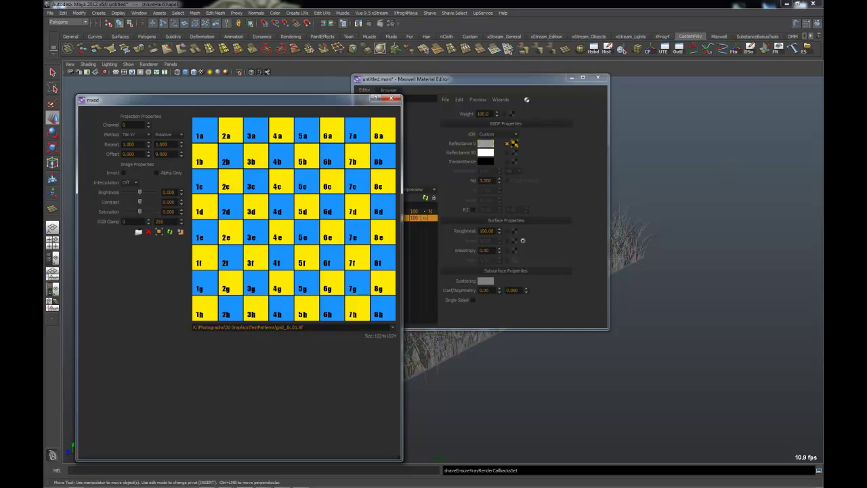
key(Escape)
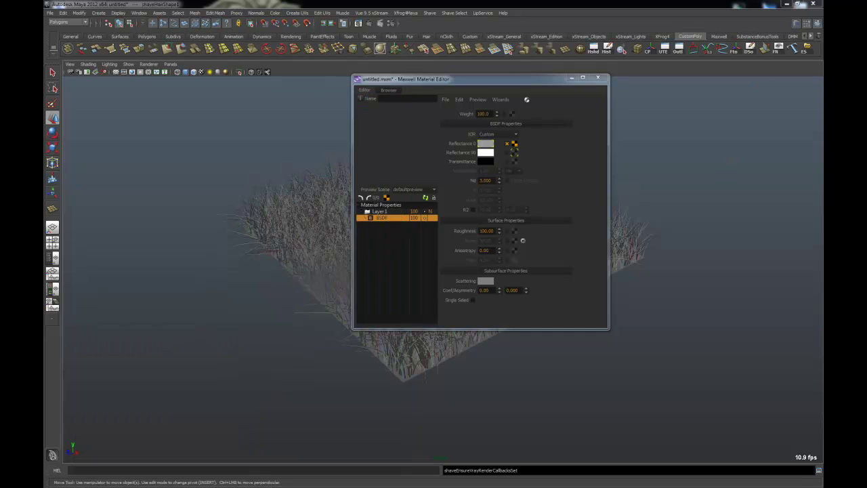
Step: Load grid_1k.01.tif into Reflectance 90, edit its UV Channel field, and close the texture settings
click(512, 155)
click(140, 232)
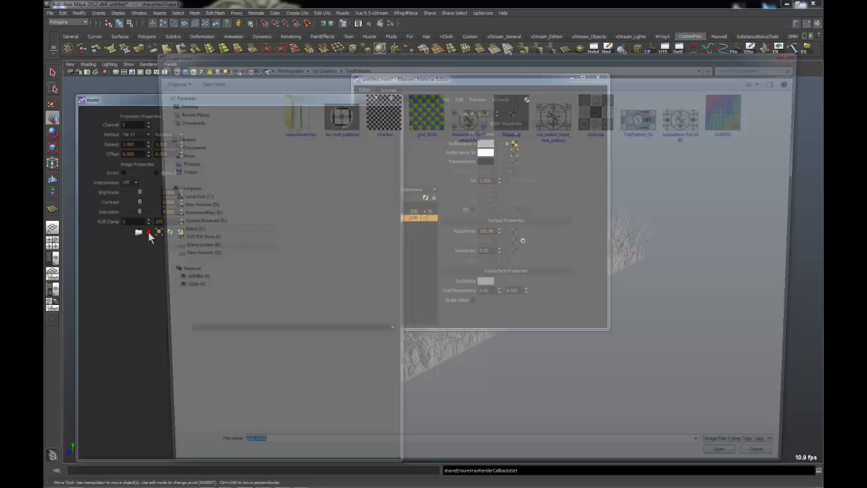
double_click(425, 121)
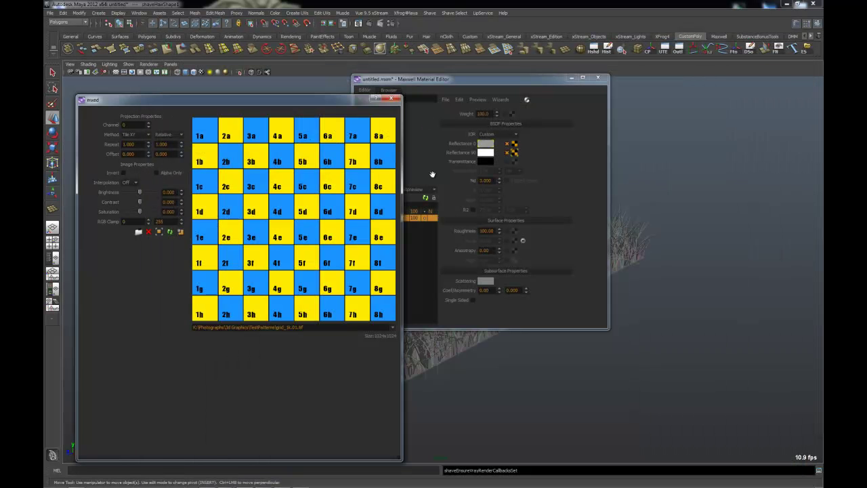
drag(288, 100, 322, 120)
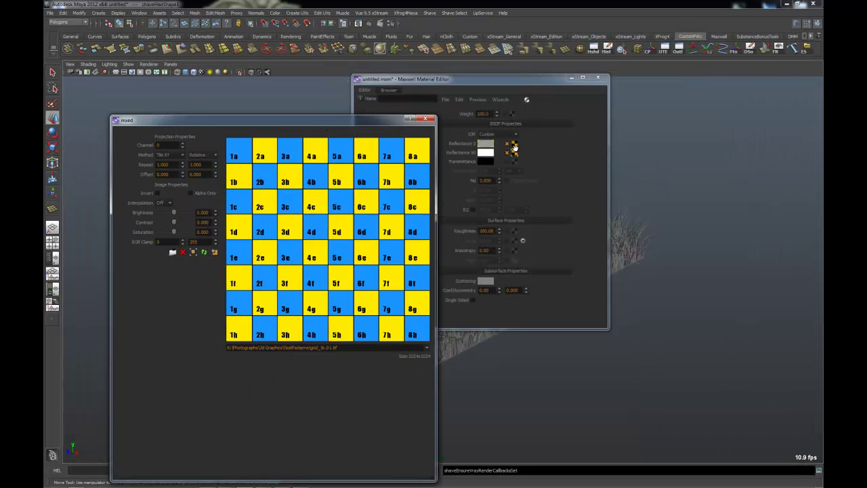
click(515, 147)
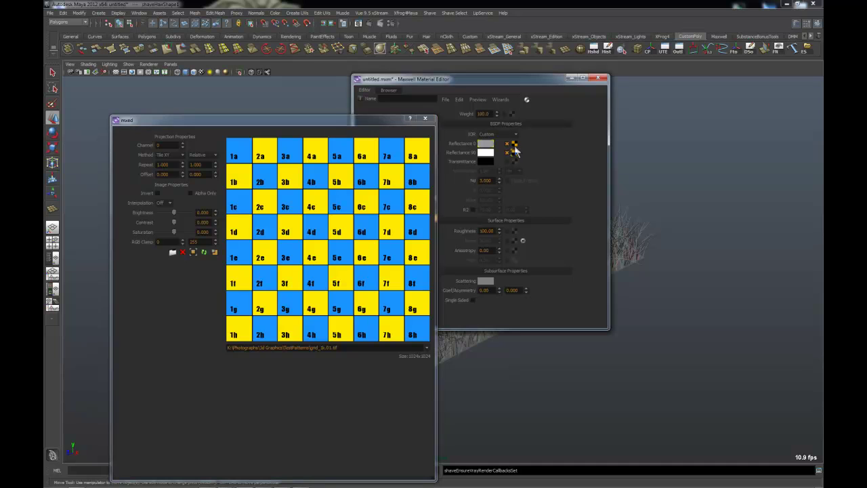
click(182, 146)
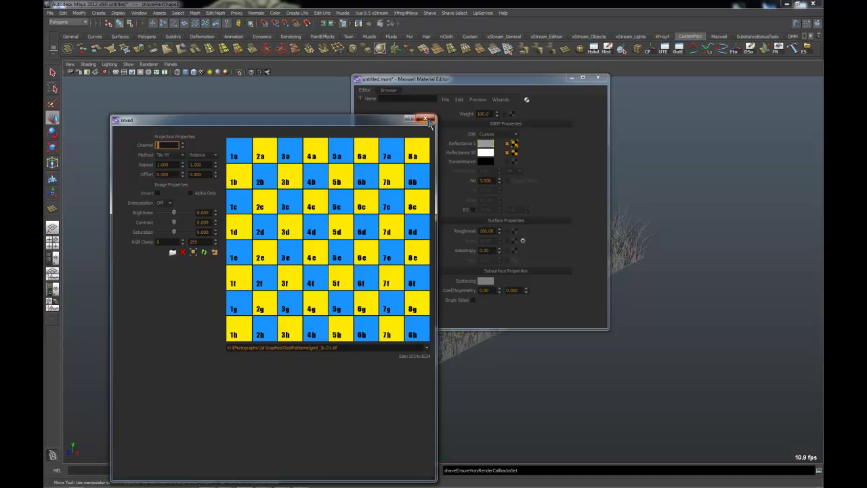
click(427, 120)
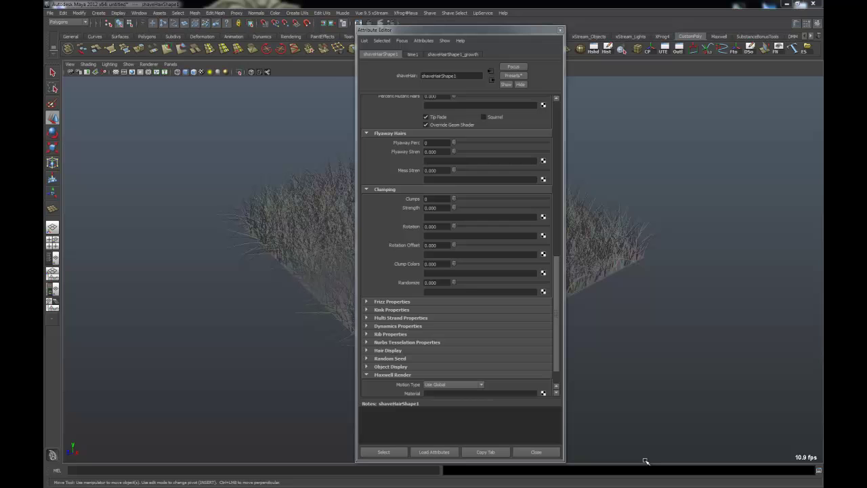
Step: Create maxwellLayeredMaterial1 as a new material from the hair's Maxwell Render Material slot
click(544, 393)
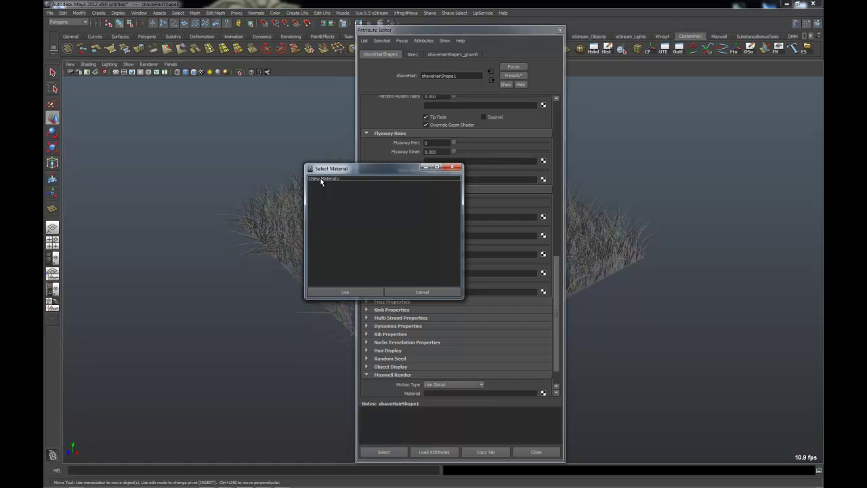
double_click(322, 179)
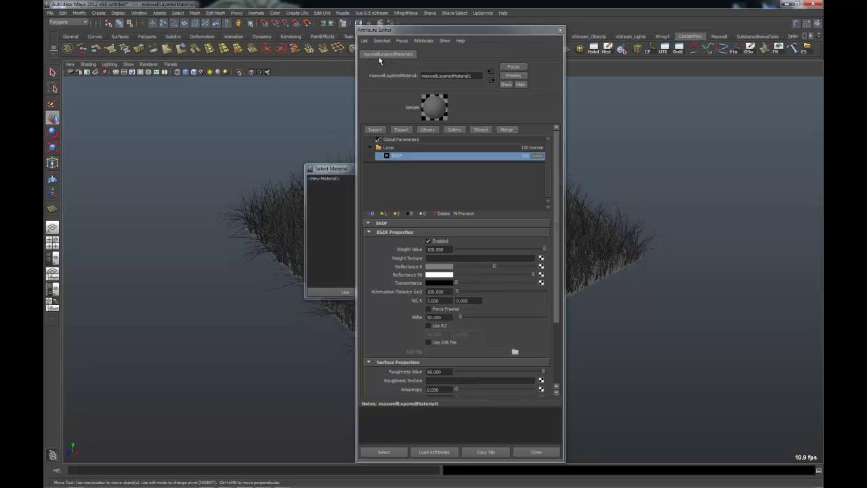
Step: Import the saved HairMapUVone8 .mxm file into the layered material and close Select Material
click(377, 132)
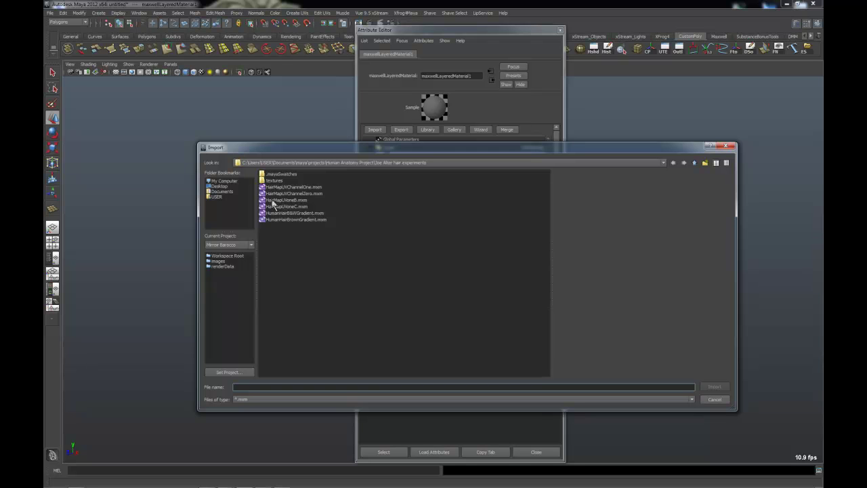
double_click(278, 202)
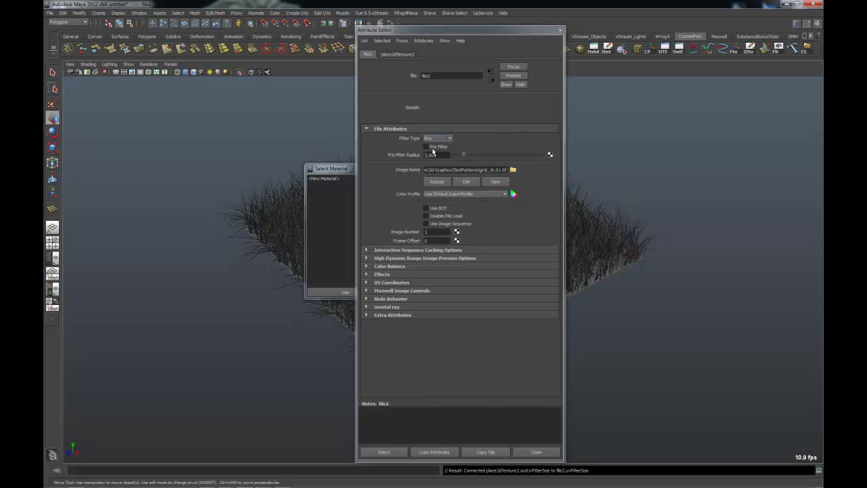
drag(462, 32, 644, 49)
click(452, 168)
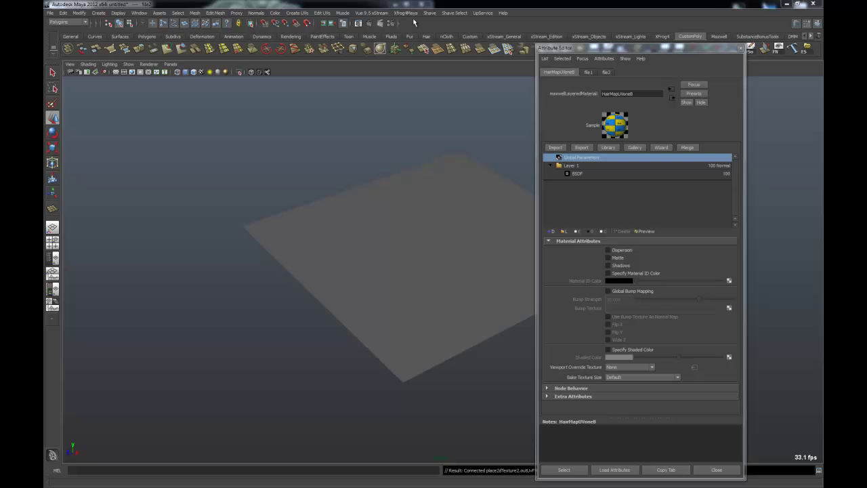
Step: Select shaveHairShape1, run Shave Update Textures, and dismiss the Output Window
click(454, 13)
click(453, 24)
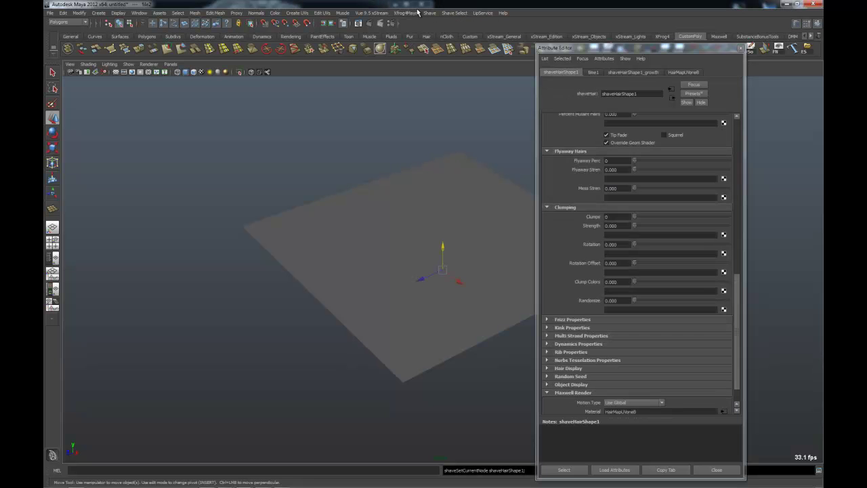
click(429, 13)
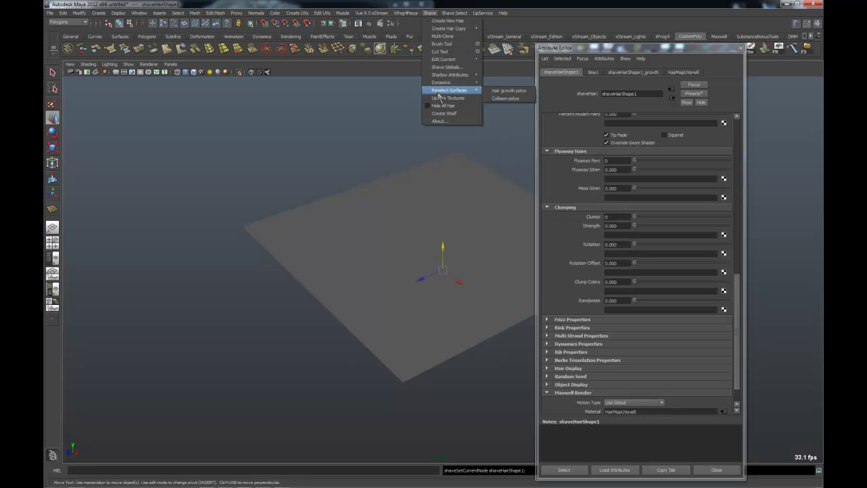
click(440, 100)
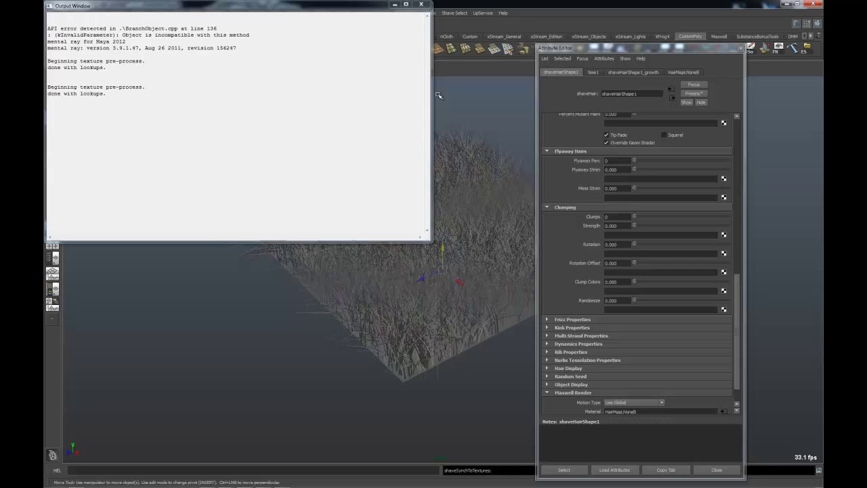
click(425, 7)
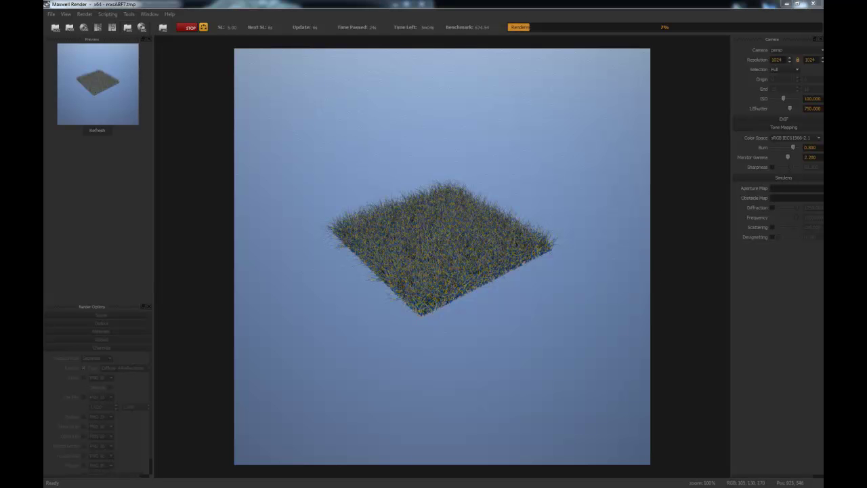
Step: Leave the in-progress Maxwell render and return to the Maya scene
key(alt+Tab)
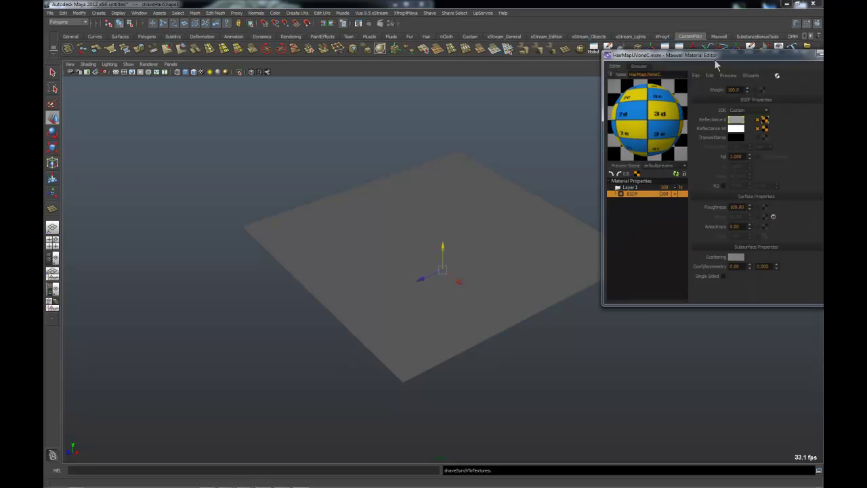
Step: Verify the Reflectance 0 grid texture uses UV channel 1, then close the Maxwell Material Editor
drag(714, 59, 364, 60)
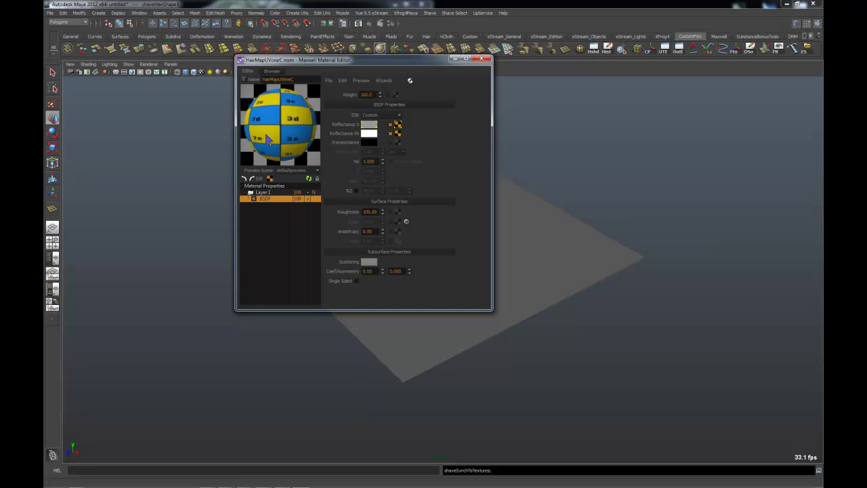
click(399, 126)
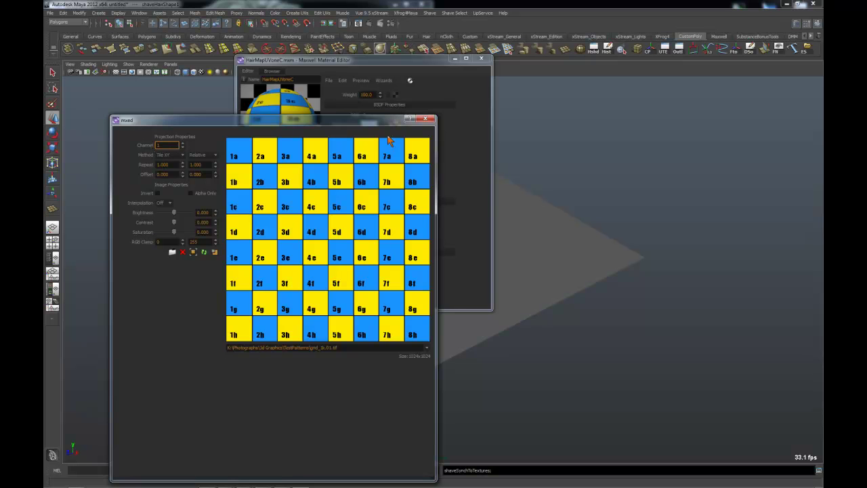
click(425, 119)
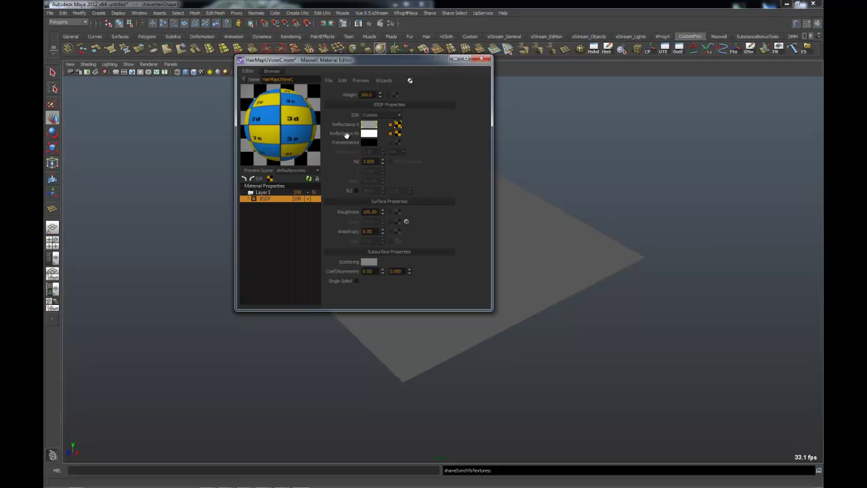
click(398, 133)
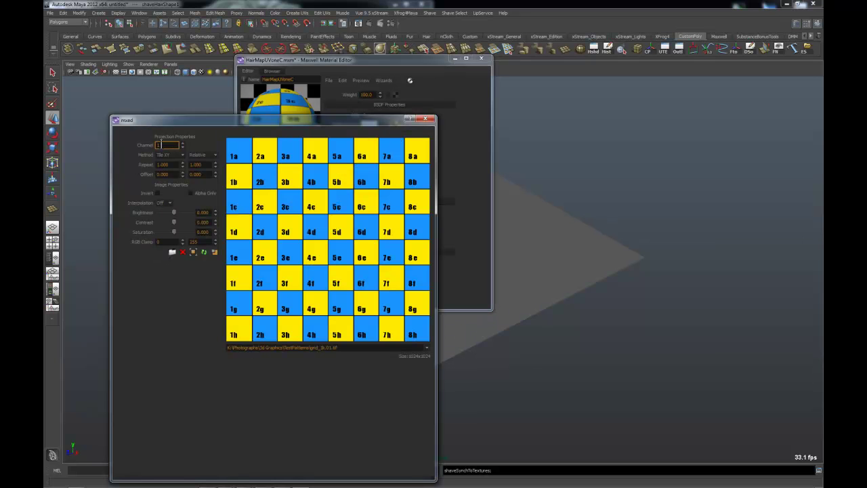
click(426, 120)
click(481, 58)
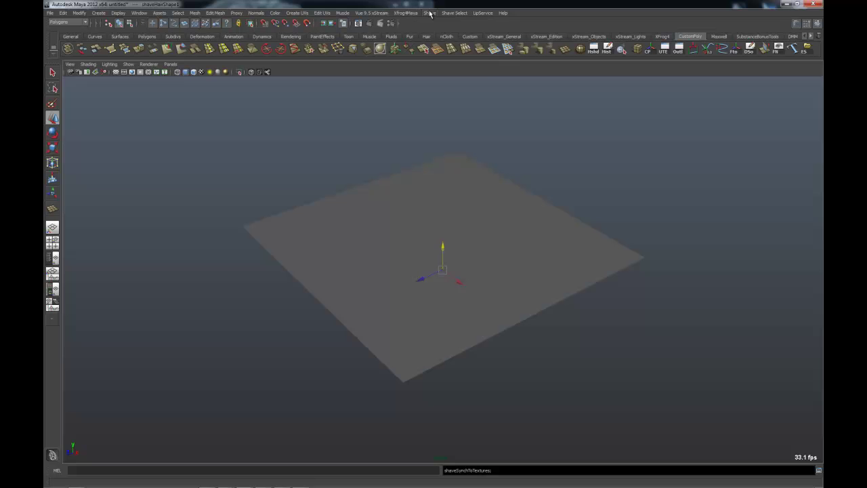
Step: Display the Shave grass hair on the plane and dismiss the Output Window
click(430, 14)
click(438, 96)
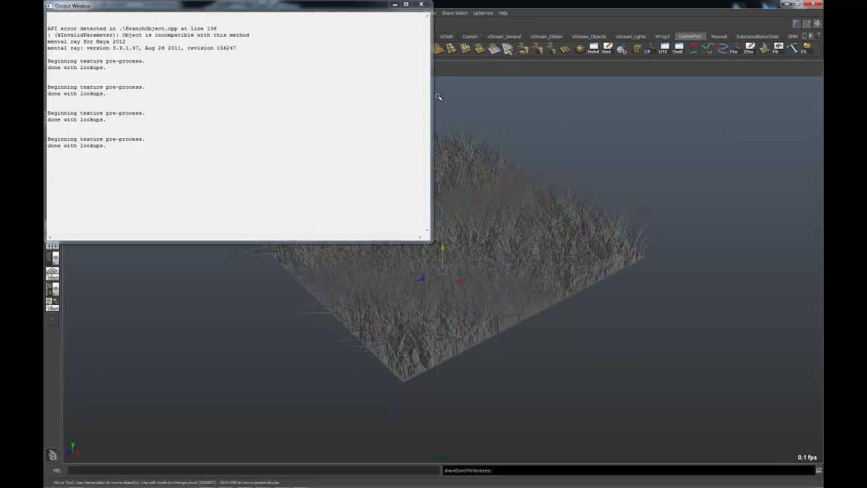
click(421, 4)
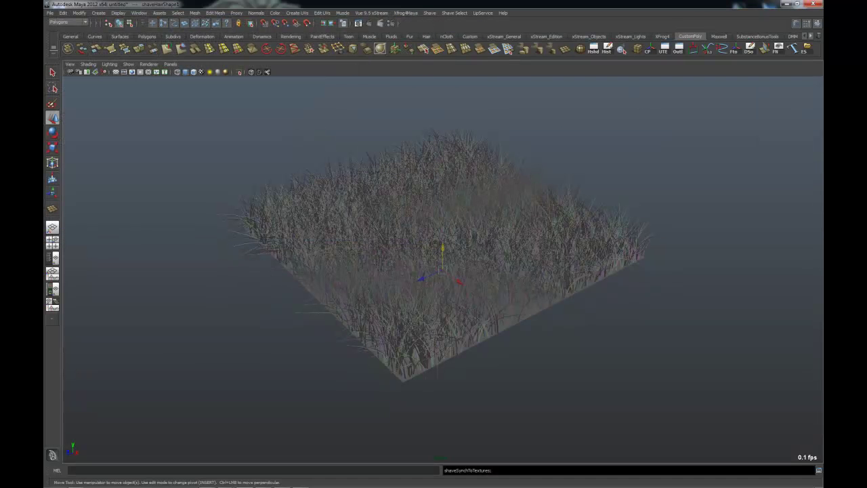
Step: Import HairMapUVoneC.mxm as the grass hair's material and render the frame in Maxwell
key(ctrl+a)
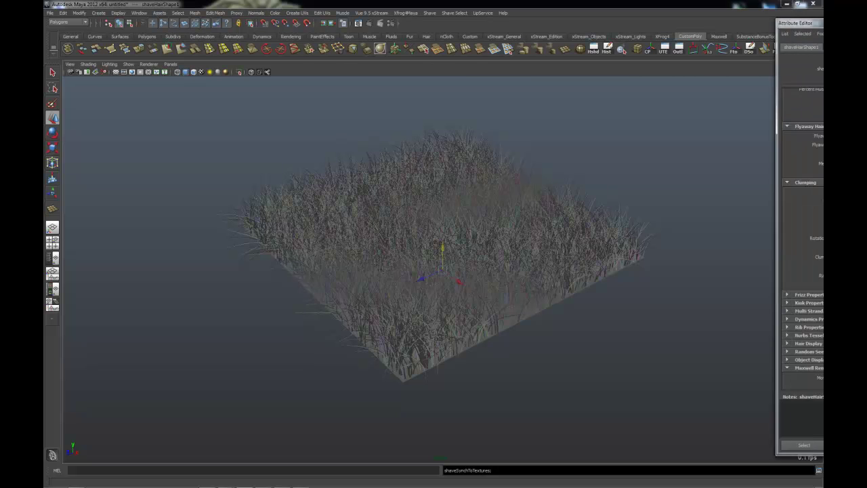
drag(813, 25, 164, 22)
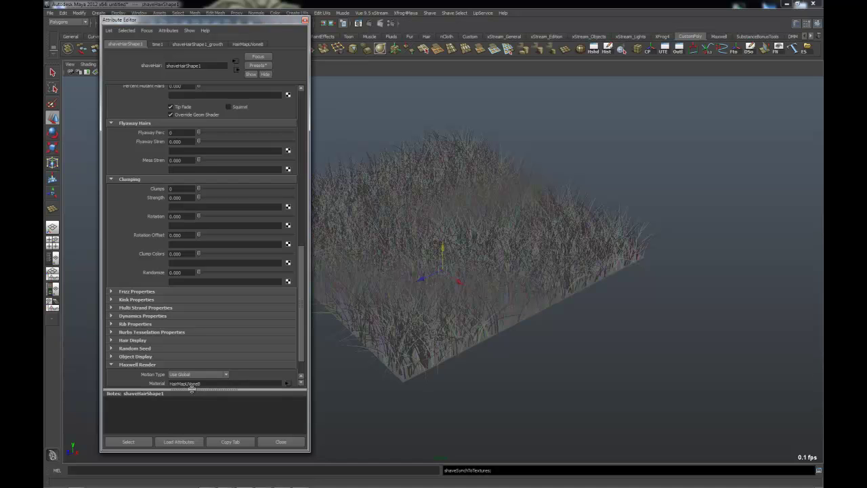
click(287, 383)
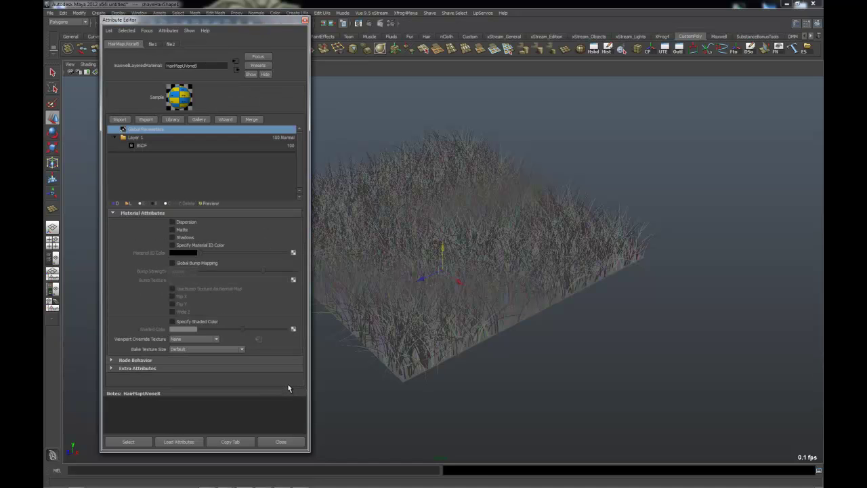
click(119, 121)
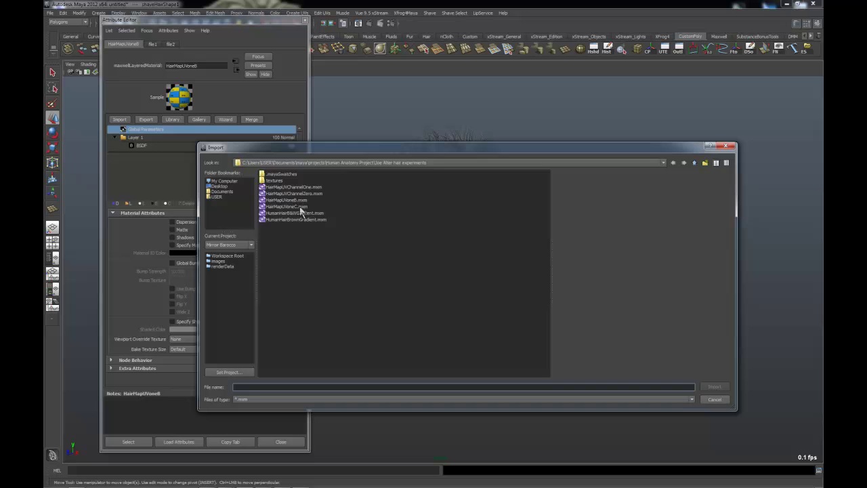
double_click(300, 208)
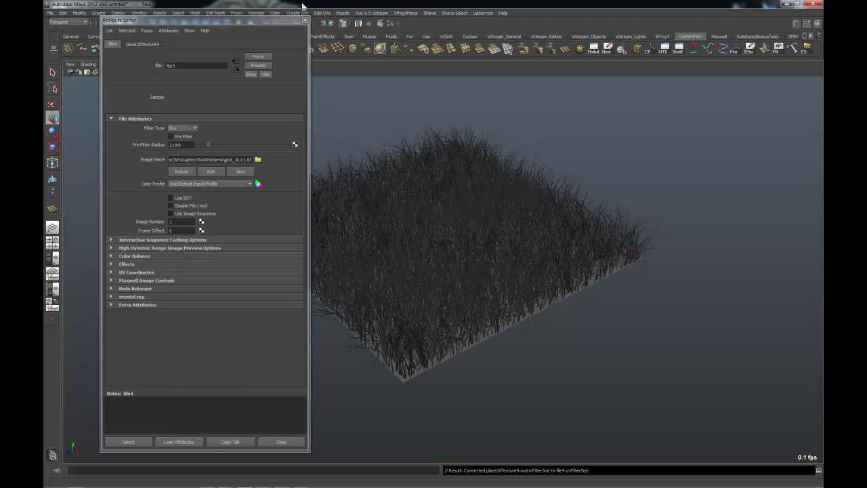
click(369, 24)
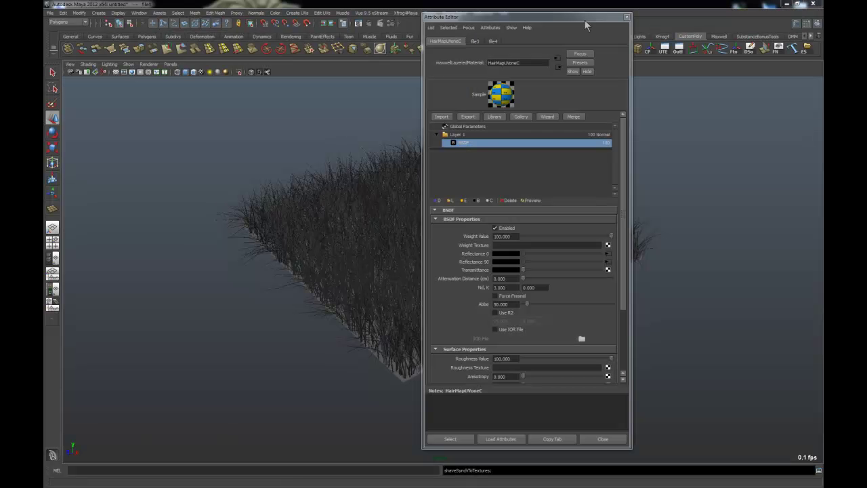
Step: In the Reflectance 0 file texture's Maxwell Image Controls, drag the UV Channel slider toward 1
drag(529, 17, 448, 20)
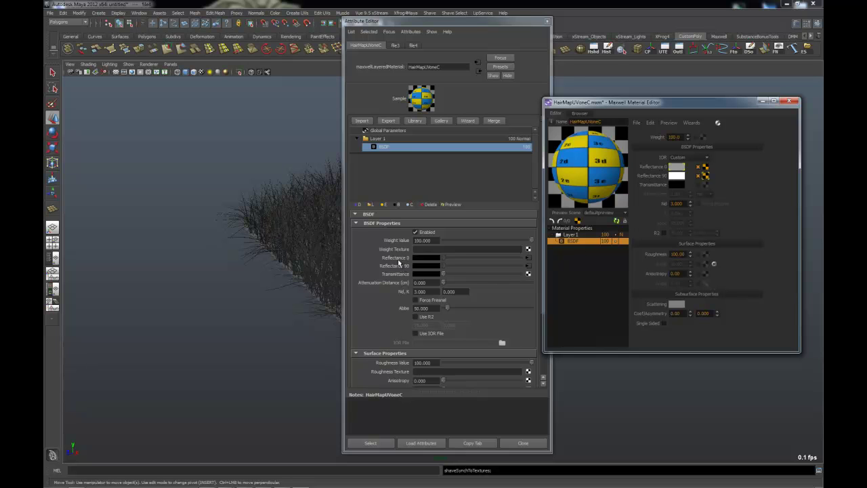
click(528, 261)
click(528, 261)
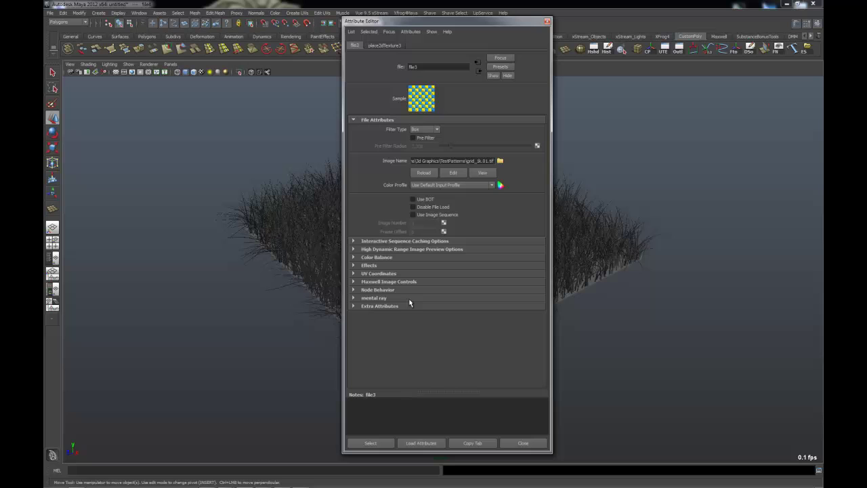
click(353, 281)
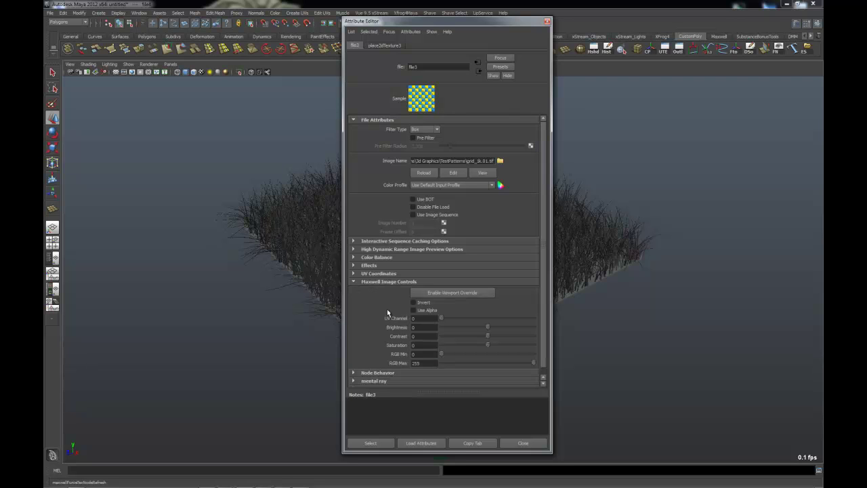
click(416, 319)
drag(440, 318, 445, 317)
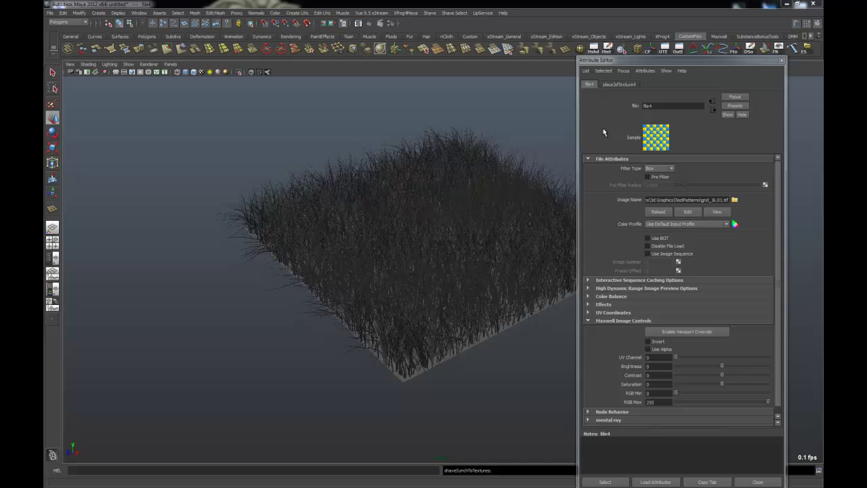
Step: Select shaveHairShape1 and run Shave Update Textures to sync the grass with its material
click(456, 13)
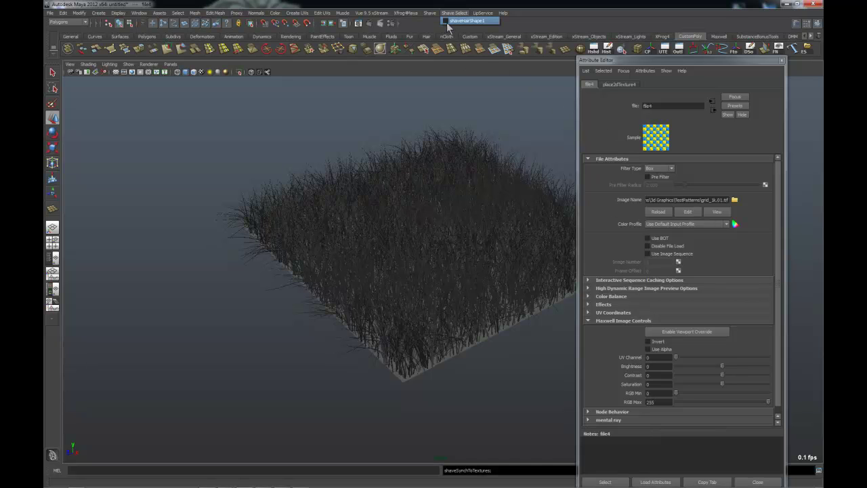
click(448, 23)
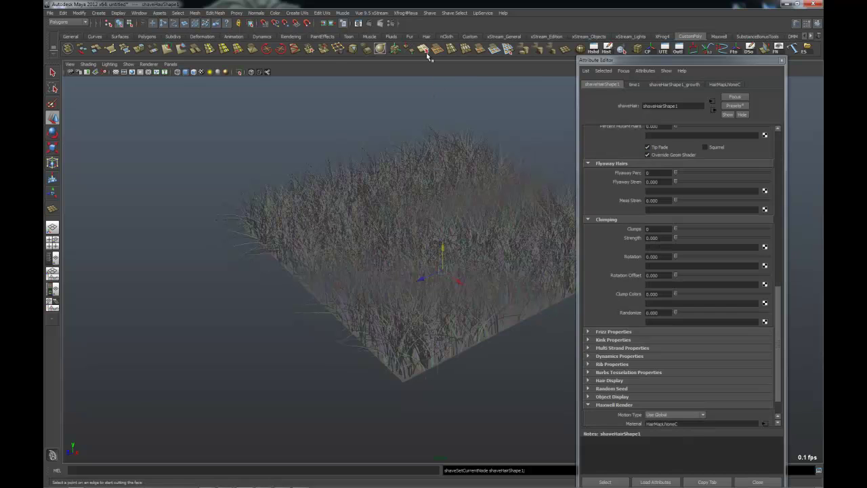
click(430, 12)
click(447, 99)
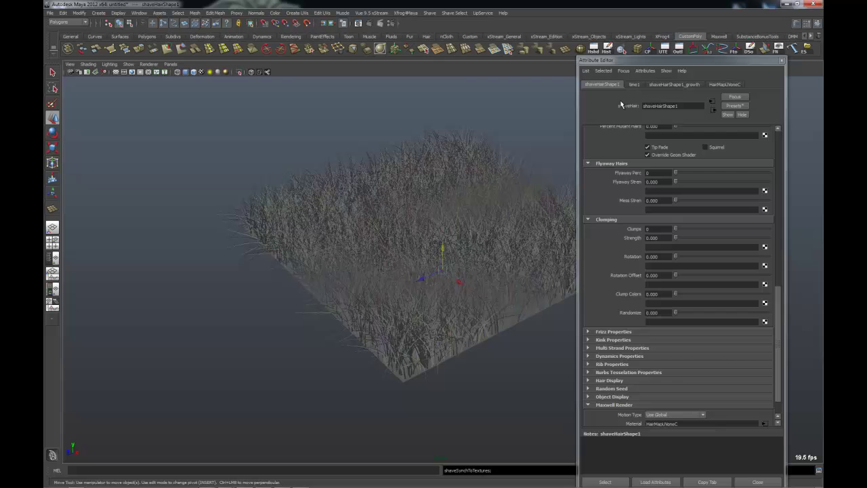
Step: Set the HairMapUVoneC material's file4 texture UV Channel to 1, then move the Attribute Editor aside
drag(665, 64, 531, 36)
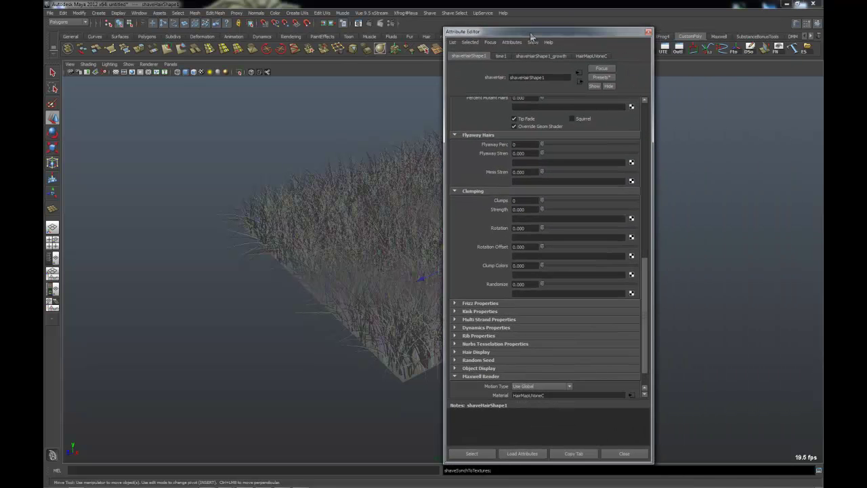
scroll(647, 271, down, 2)
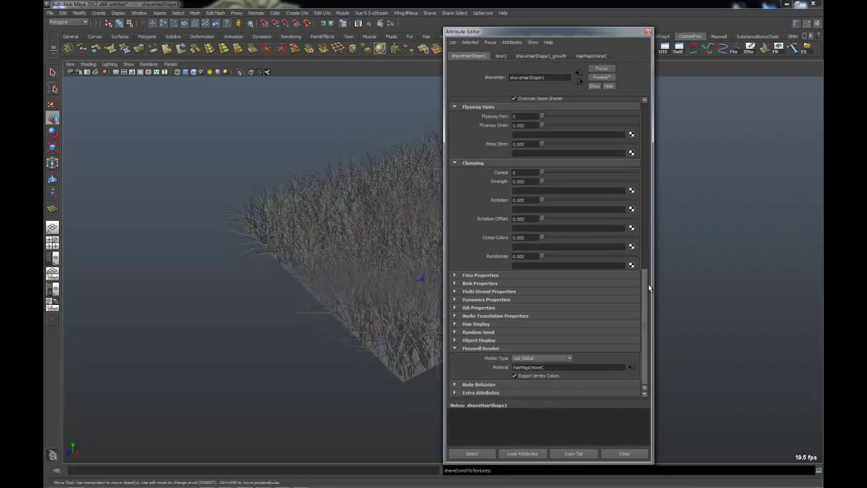
click(635, 367)
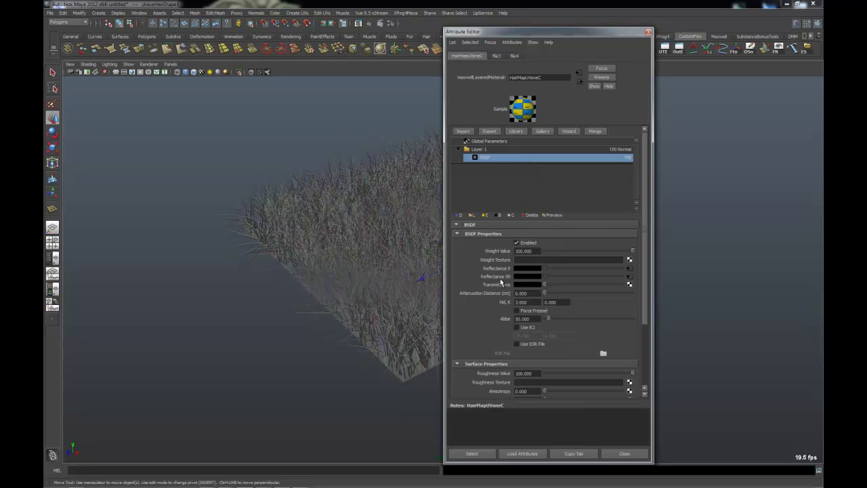
click(629, 278)
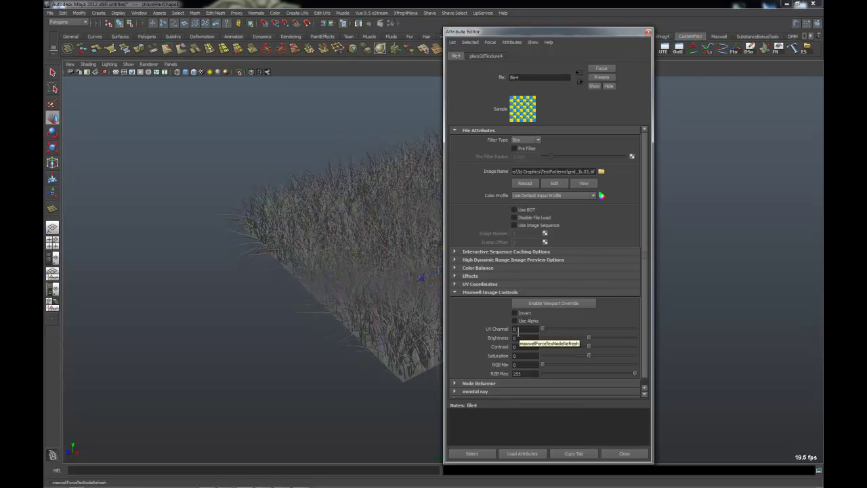
drag(545, 330, 549, 332)
drag(631, 31, 866, 31)
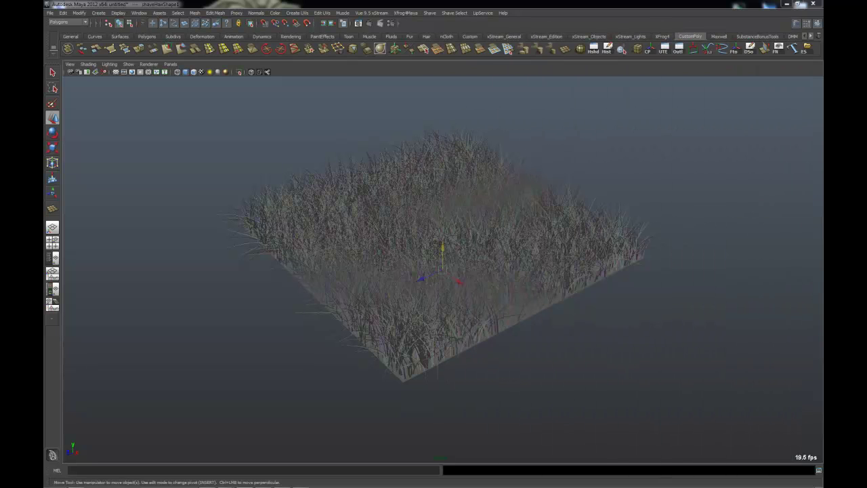
Step: Render the current frame in Maxwell to show blue and yellow checker stripes on the grass
click(369, 24)
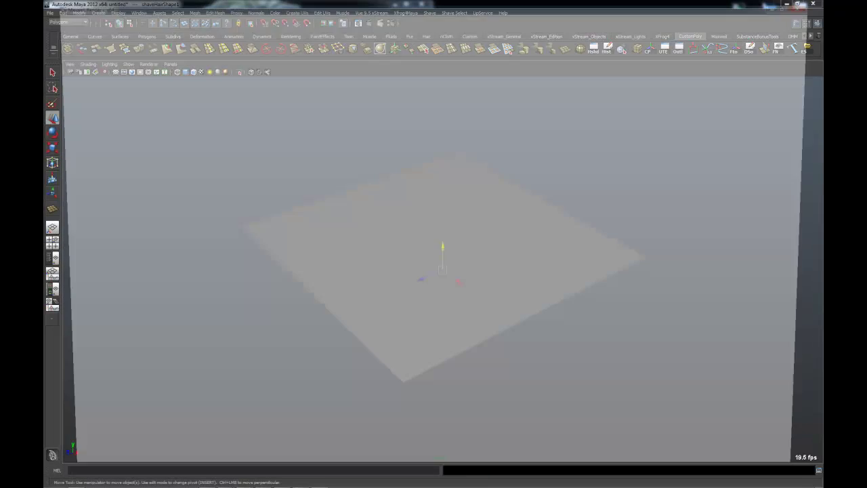